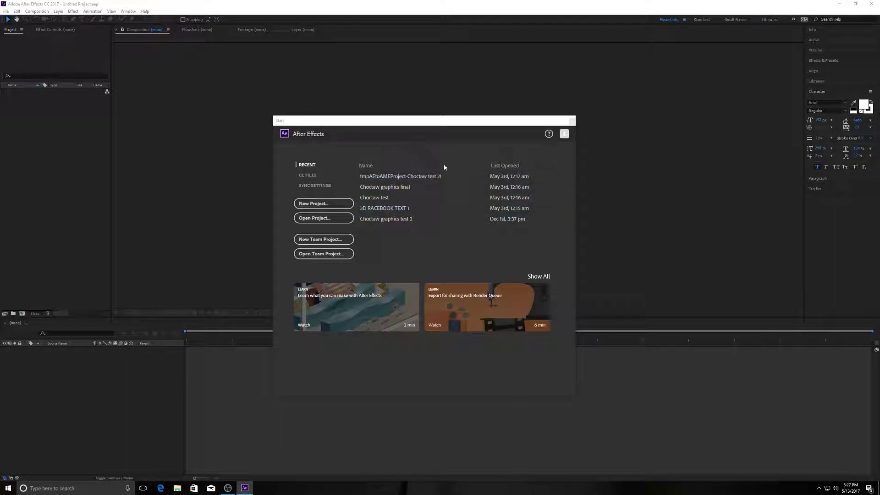
Step: Start a new project and create a composition named Test 1 with the HDTV 1080 29.97 preset and full resolution
{"action": "mouse_move", "coordinate": [438, 122]}
{"action": "left_mouse_down"}
{"action": "mouse_move", "coordinate": [527, 155]}
{"action": "mouse_move", "coordinate": [440, 112]}
{"action": "mouse_move", "coordinate": [442, 131]}
{"action": "left_mouse_up"}
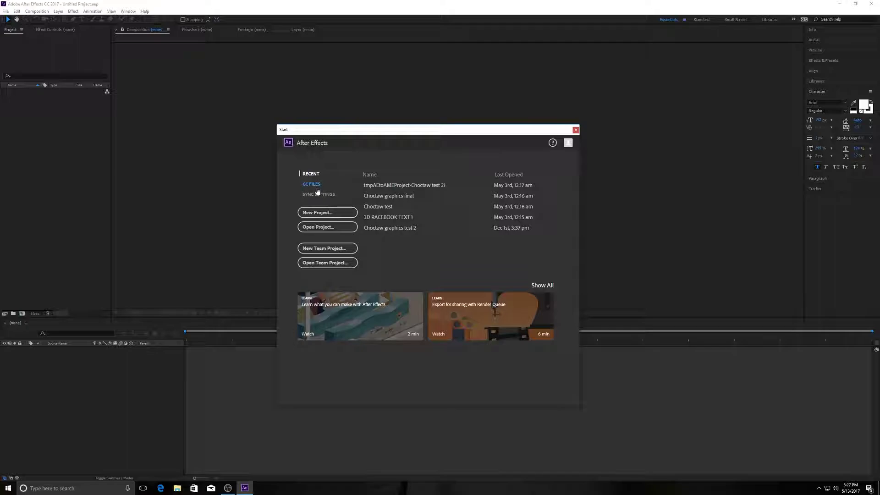
{"action": "left_click", "coordinate": [342, 214]}
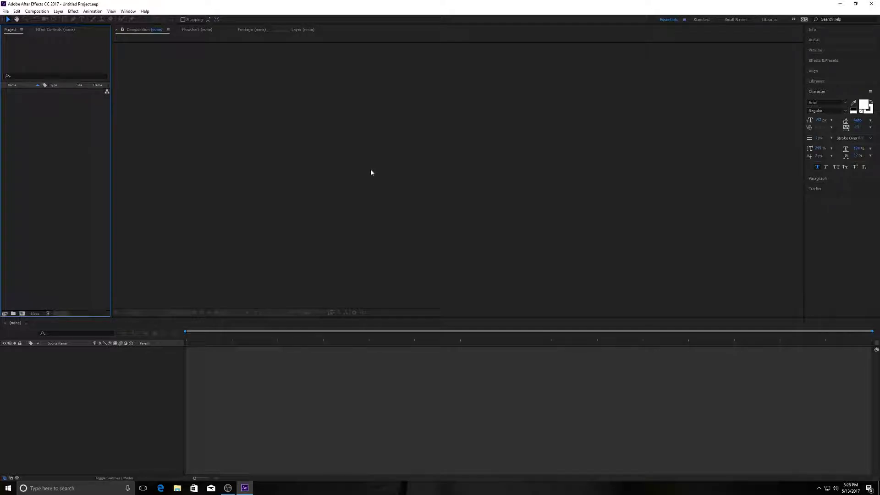
{"action": "left_click", "coordinate": [42, 12]}
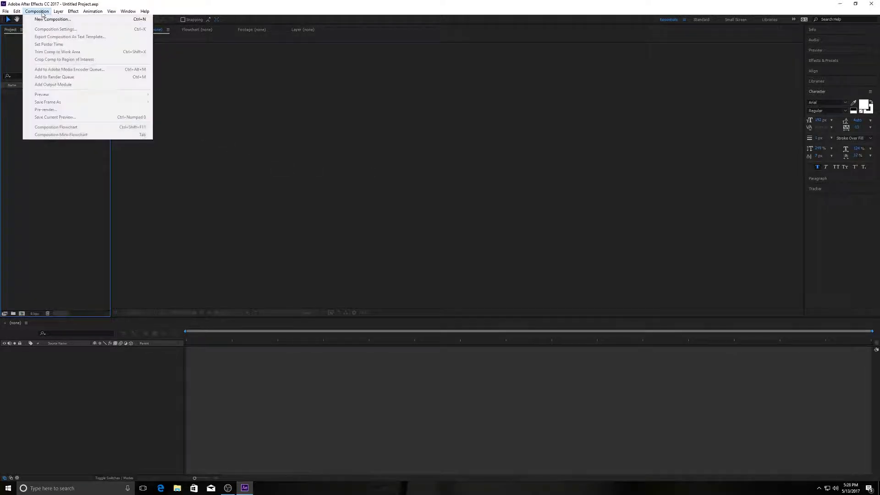
{"action": "left_click", "coordinate": [44, 19]}
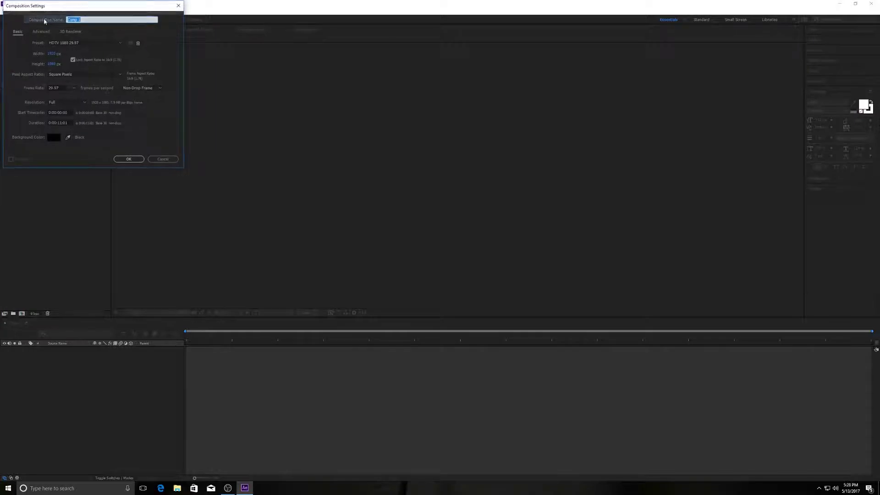
{"action": "left_click_drag", "start_coordinate": [50, 9], "coordinate": [333, 139]}
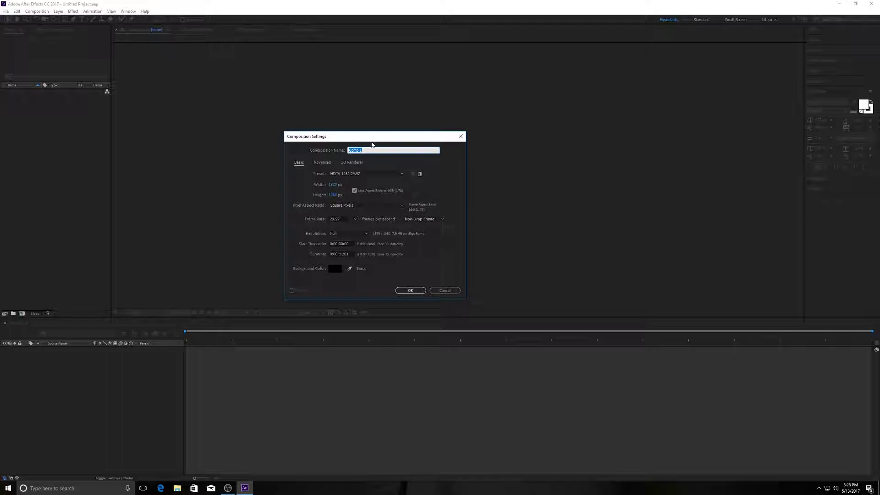
{"action": "type", "text": "Test"}
{"action": "left_click", "coordinate": [397, 174]}
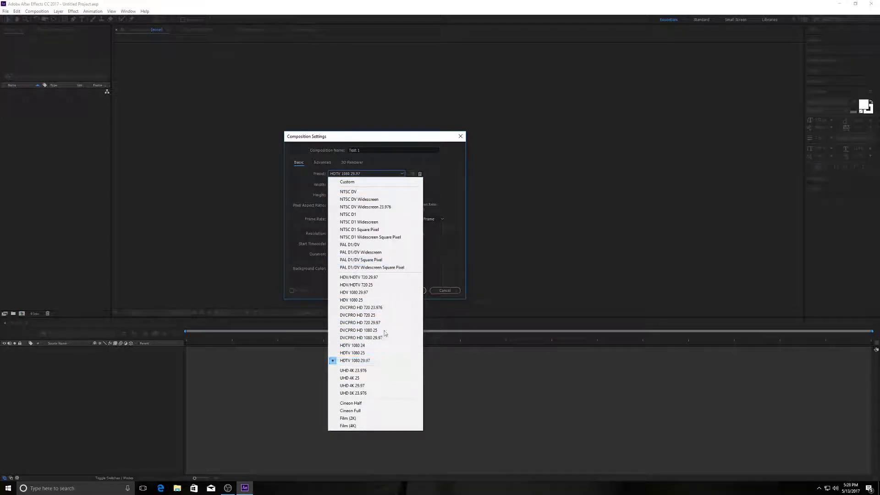
{"action": "left_click", "coordinate": [401, 174]}
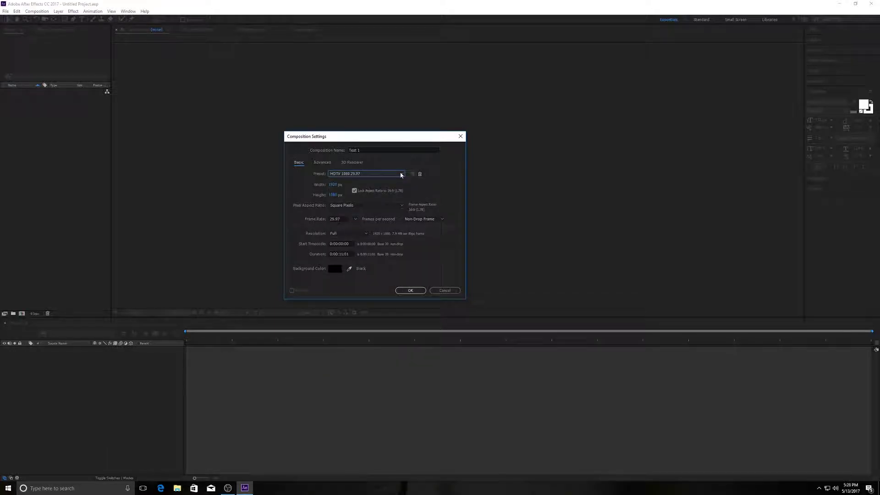
{"action": "left_click", "coordinate": [362, 238]}
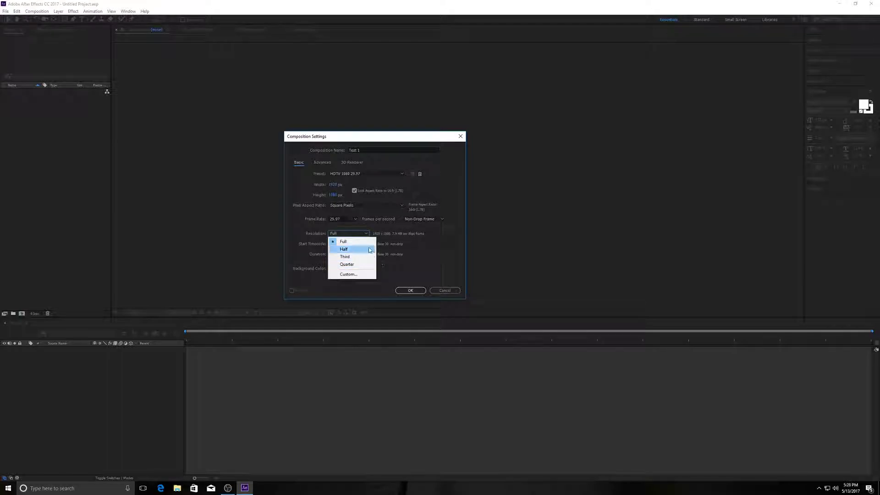
{"action": "left_click", "coordinate": [410, 253]}
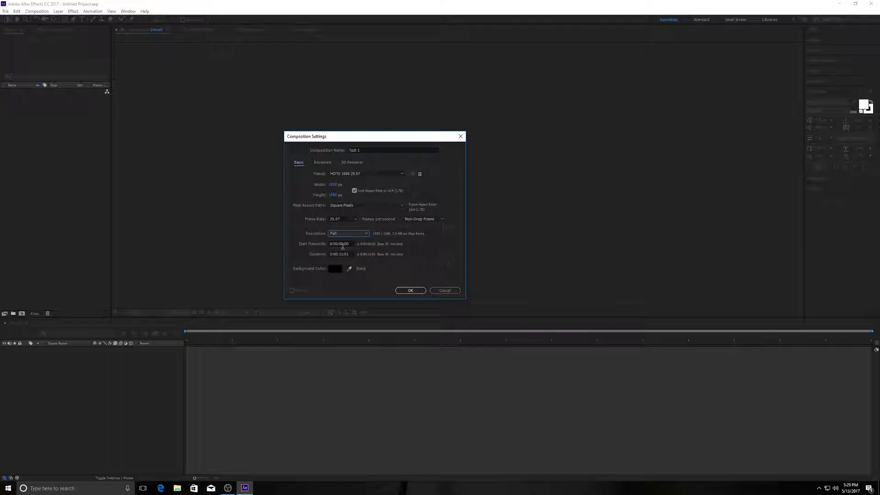
{"action": "left_click", "coordinate": [411, 290]}
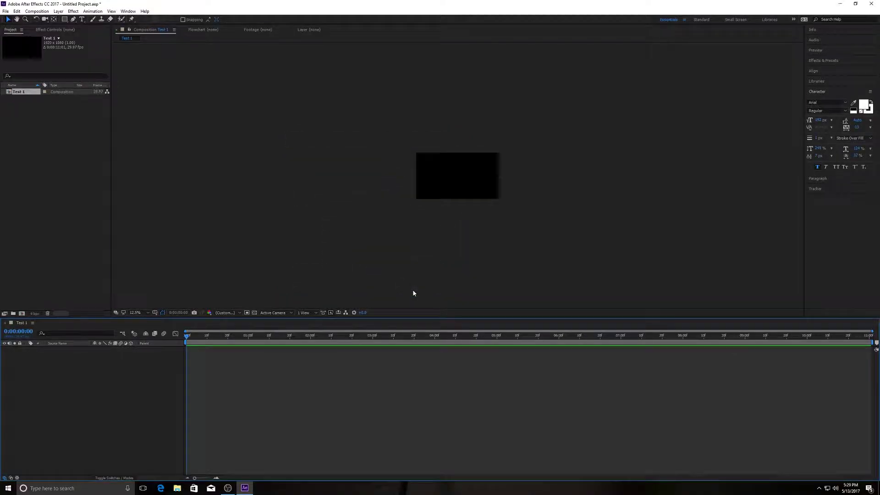
Step: Import the video clip MAH00040 from the RACEBOOKS RAW folder into the project as footage
{"action": "left_click", "coordinate": [12, 113]}
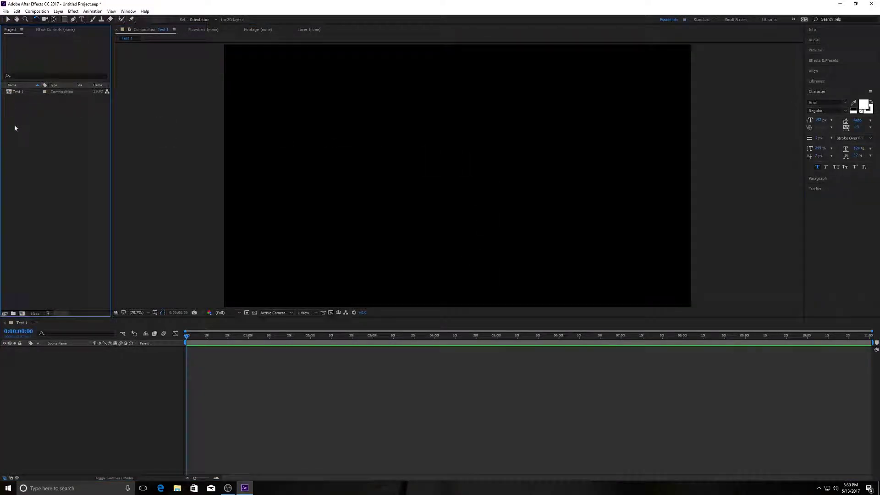
{"action": "right_click", "coordinate": [28, 115]}
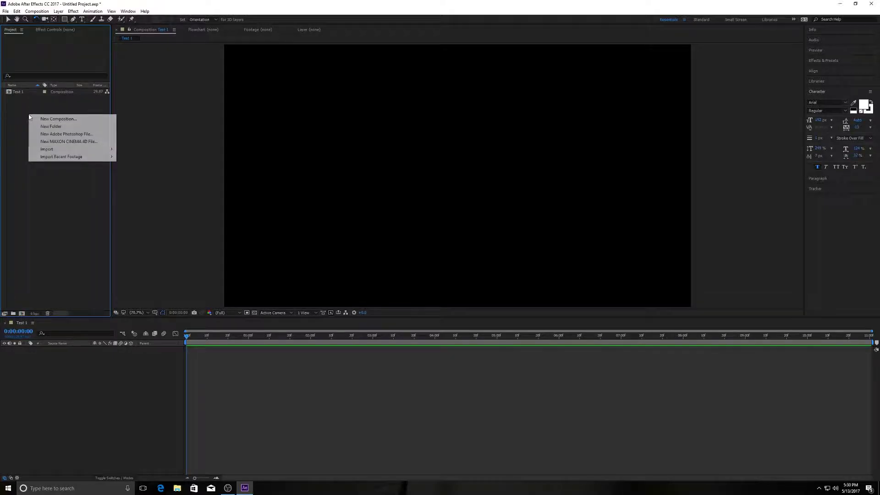
{"action": "mouse_move", "coordinate": [76, 147]}
{"action": "left_click", "coordinate": [167, 150]}
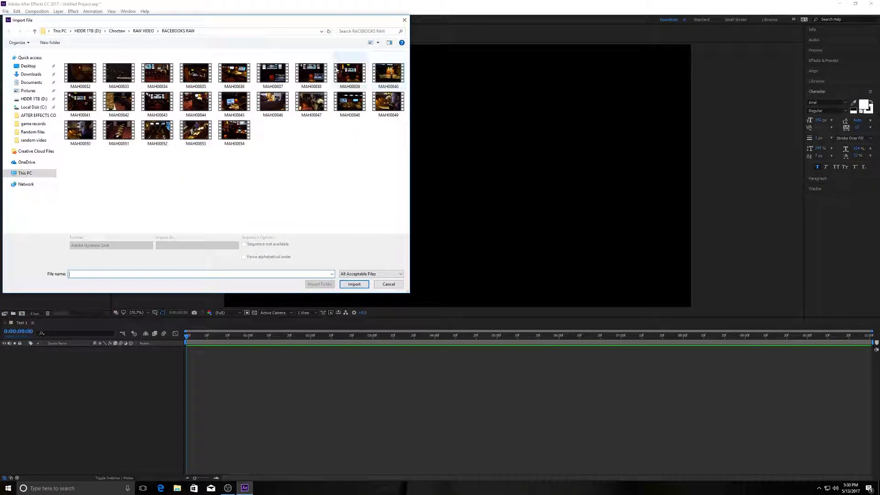
{"action": "left_click", "coordinate": [397, 89]}
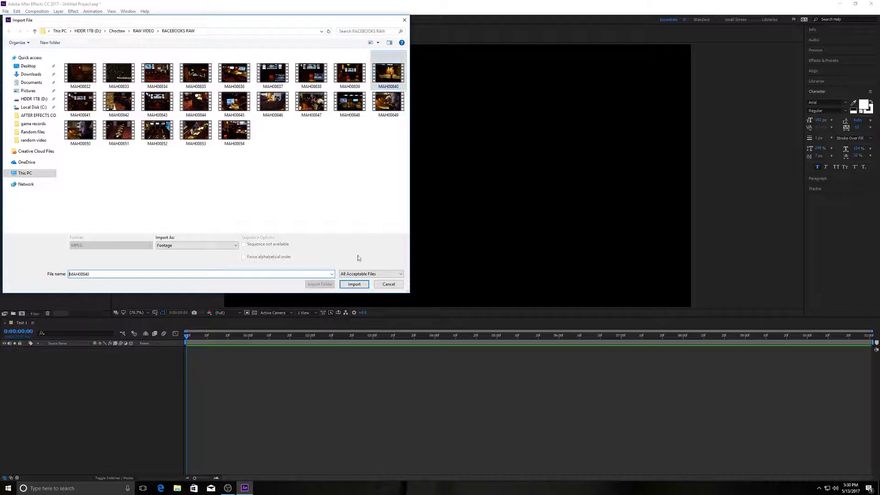
{"action": "left_click", "coordinate": [354, 284]}
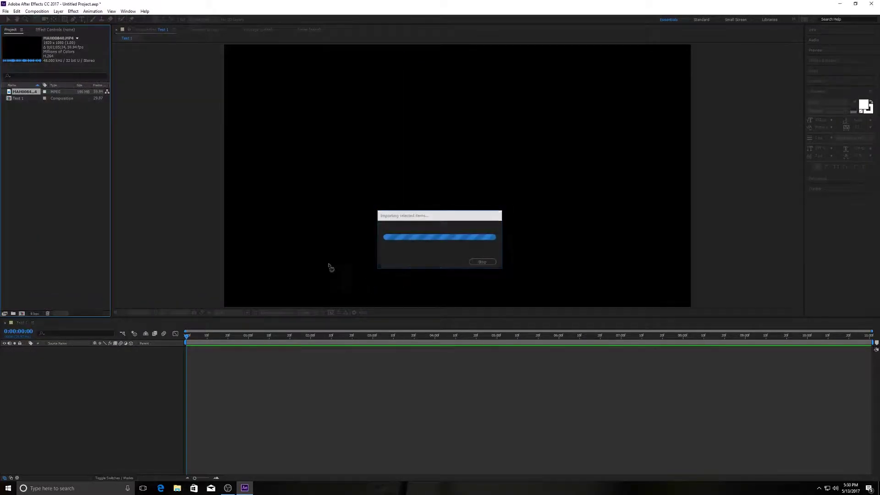
Step: Add the MAH00040.MP4 footage to the Test 1 composition's timeline as a layer
{"action": "left_click", "coordinate": [30, 133]}
{"action": "left_click", "coordinate": [64, 100]}
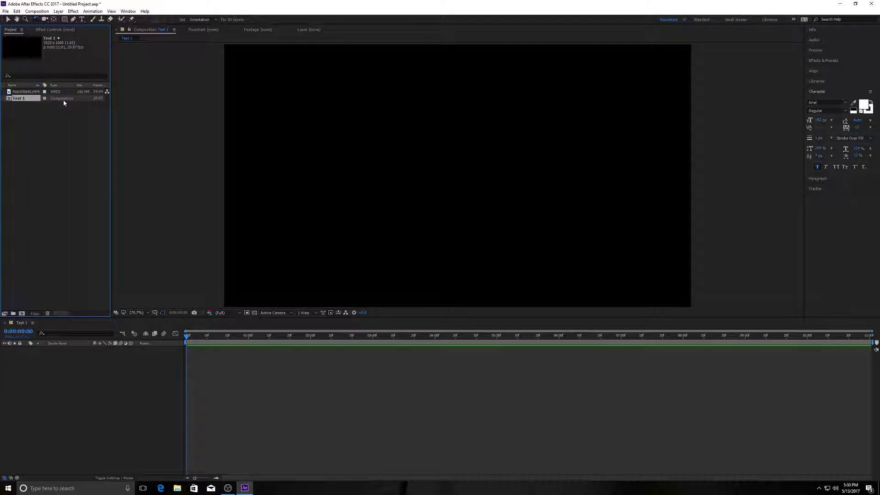
{"action": "left_click", "coordinate": [57, 93]}
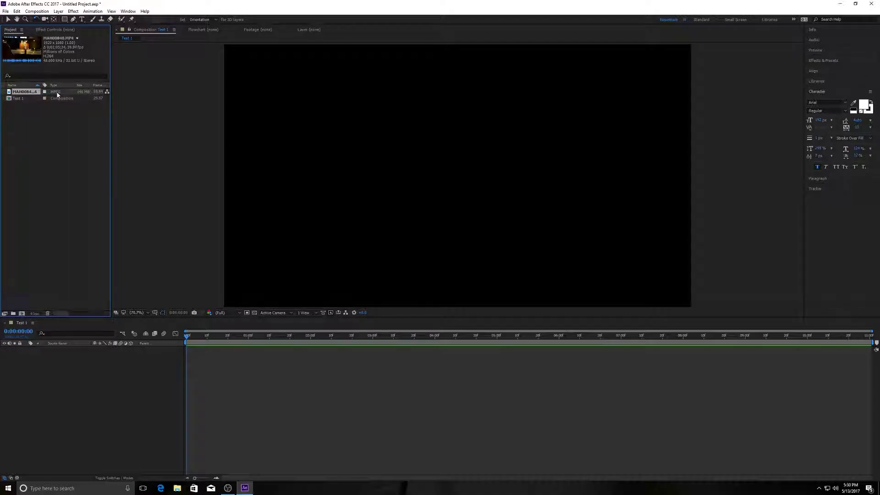
{"action": "left_click_drag", "start_coordinate": [53, 95], "coordinate": [302, 368]}
Step: Preview the clip by playing and scrubbing through the timeline, ending with the current time at 0:00:01:16
{"action": "left_click_drag", "start_coordinate": [319, 336], "coordinate": [269, 353]}
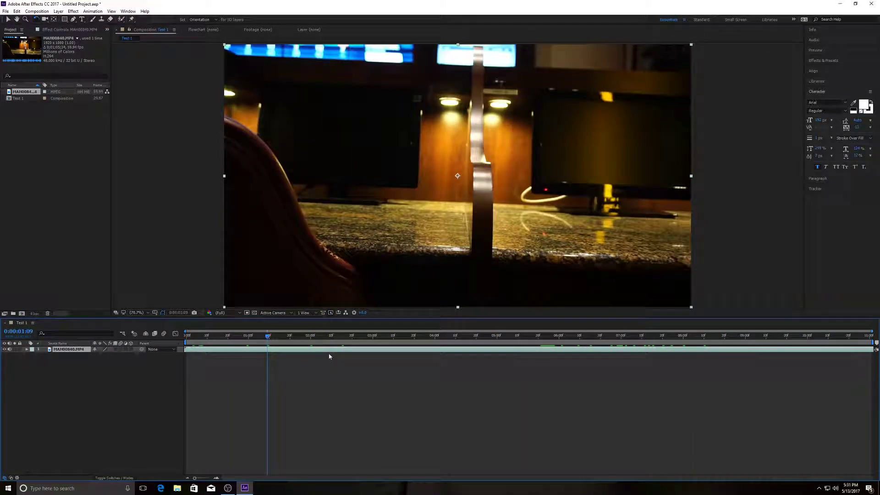
{"action": "key", "text": "space"}
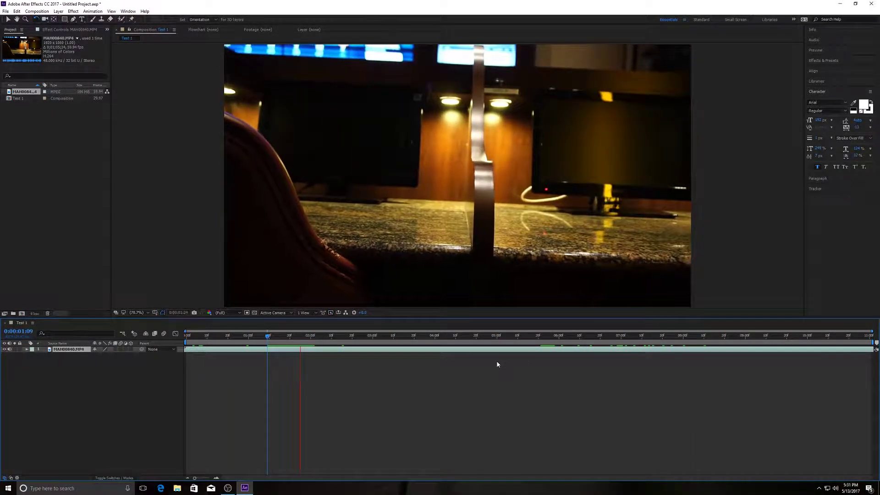
{"action": "key", "text": "space"}
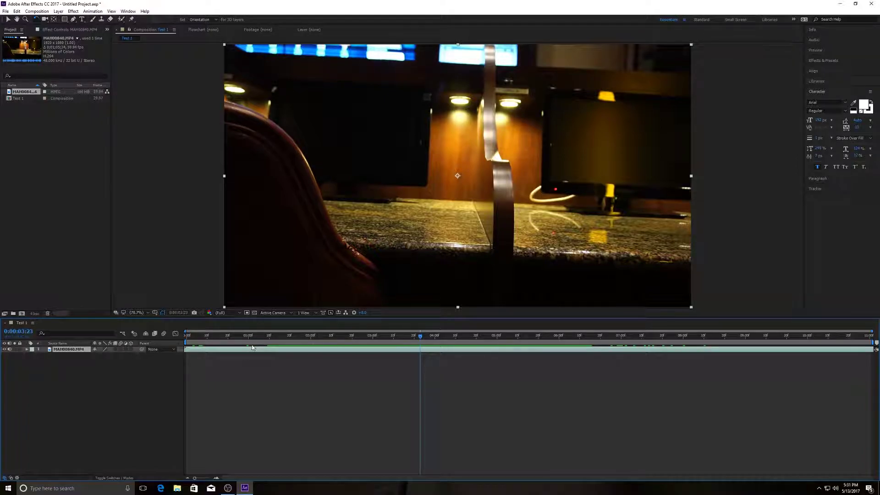
{"action": "left_click_drag", "start_coordinate": [254, 345], "coordinate": [642, 368]}
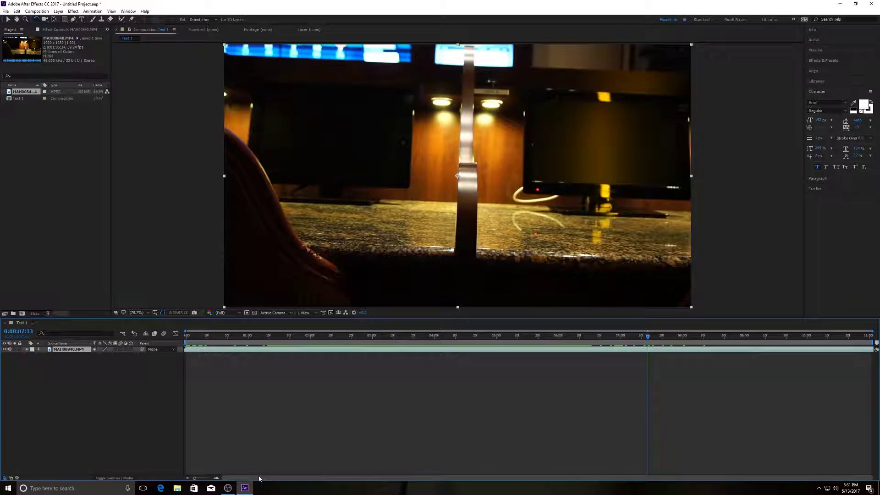
{"action": "left_click_drag", "start_coordinate": [418, 338], "coordinate": [205, 345]}
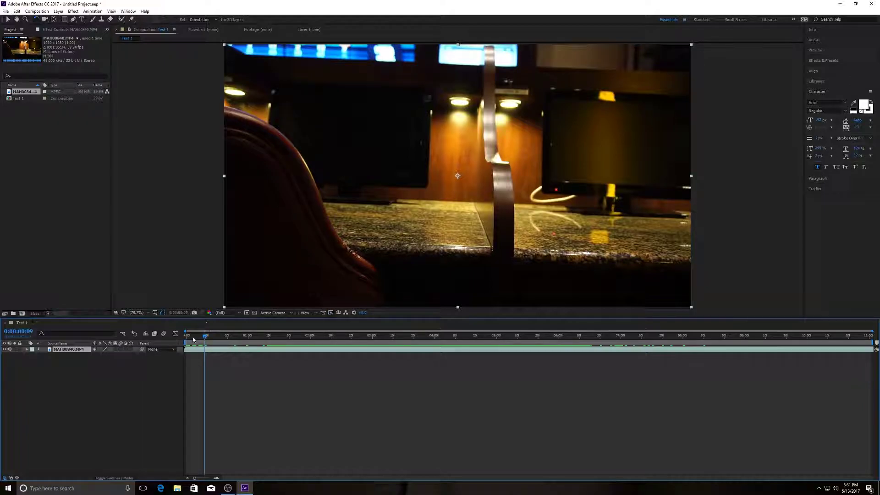
{"action": "left_click_drag", "start_coordinate": [205, 338], "coordinate": [281, 337]}
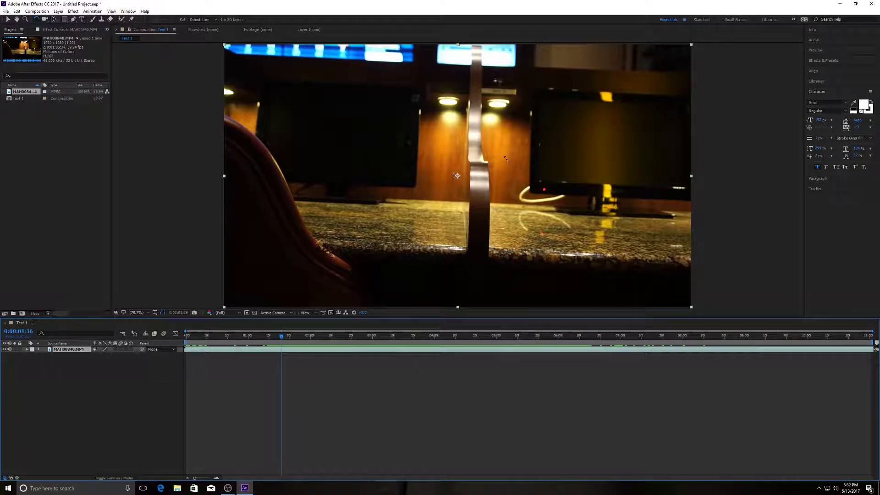
Step: Make the MAH00040.MP4 layer 3D, try rotating it about its Y, X and Z axes, and undo these changes
{"action": "left_click", "coordinate": [130, 350]}
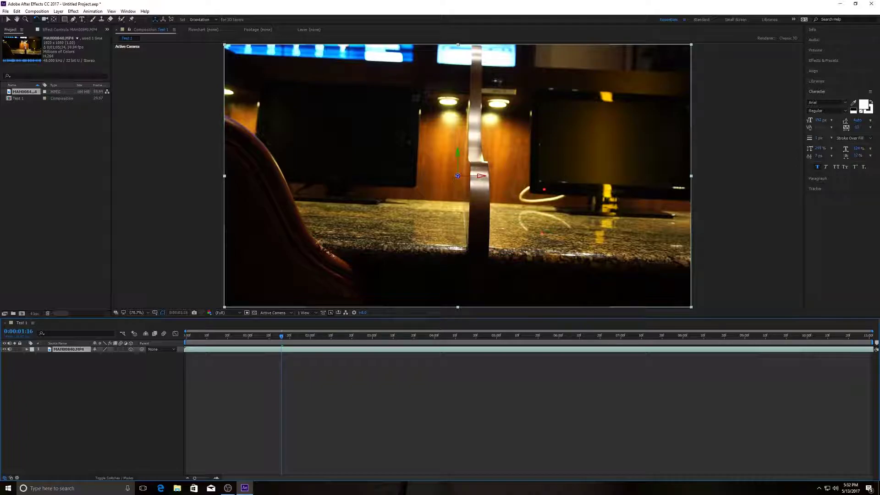
{"action": "left_click", "coordinate": [412, 192]}
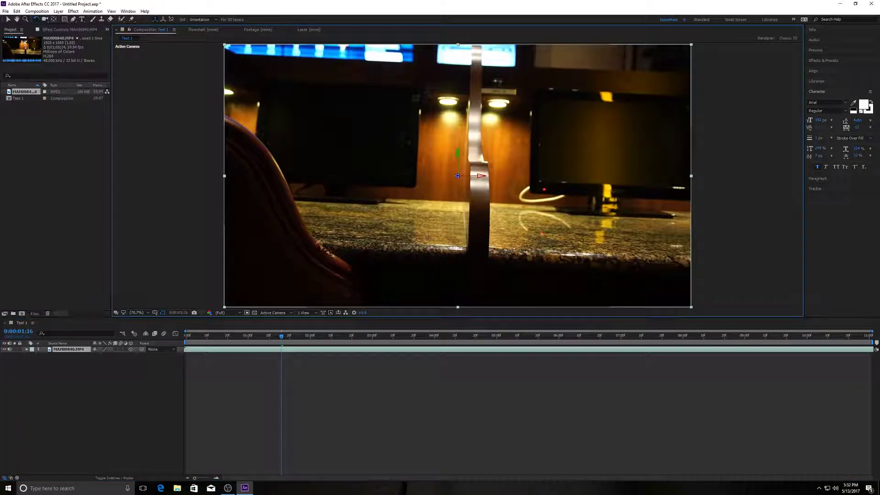
{"action": "left_click", "coordinate": [39, 20]}
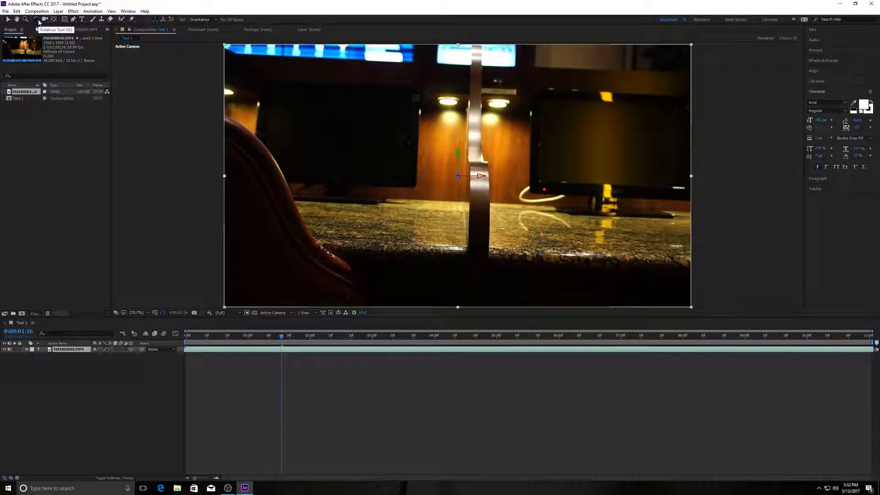
{"action": "left_click_drag", "start_coordinate": [461, 156], "coordinate": [460, 136]}
{"action": "key", "text": "ctrl+z"}
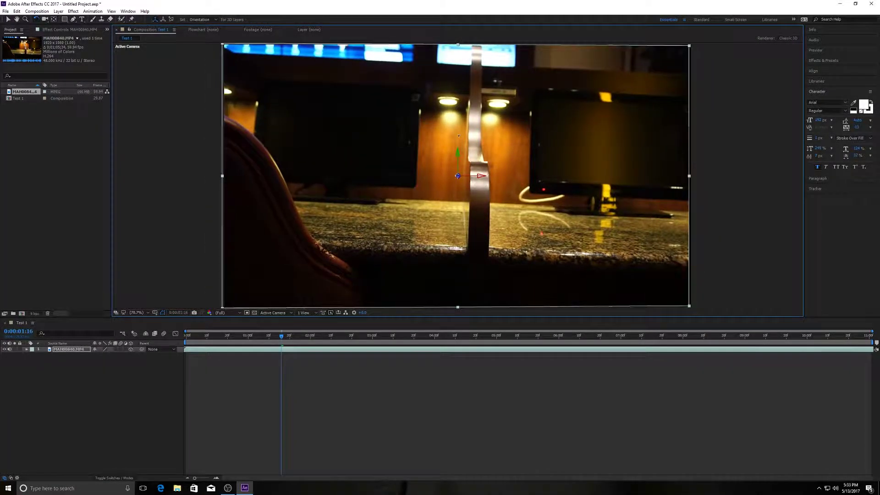
{"action": "left_click_drag", "start_coordinate": [480, 176], "coordinate": [483, 264]}
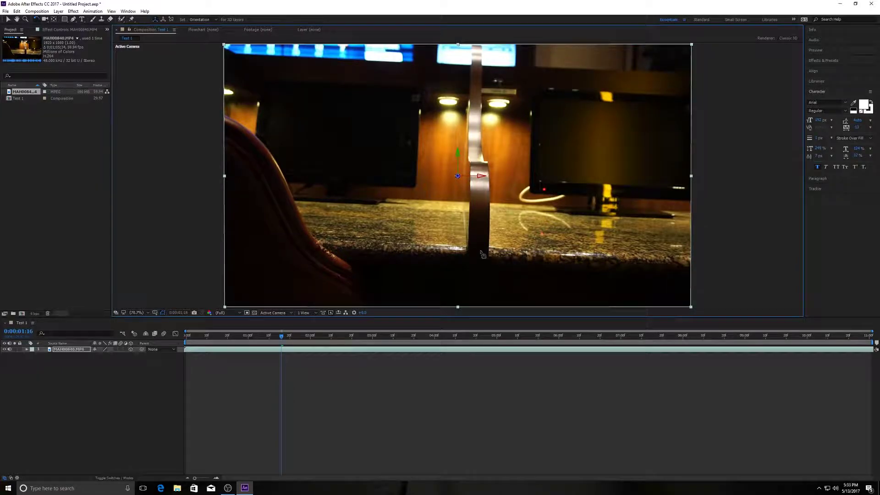
{"action": "left_click_drag", "start_coordinate": [458, 176], "coordinate": [371, 198]}
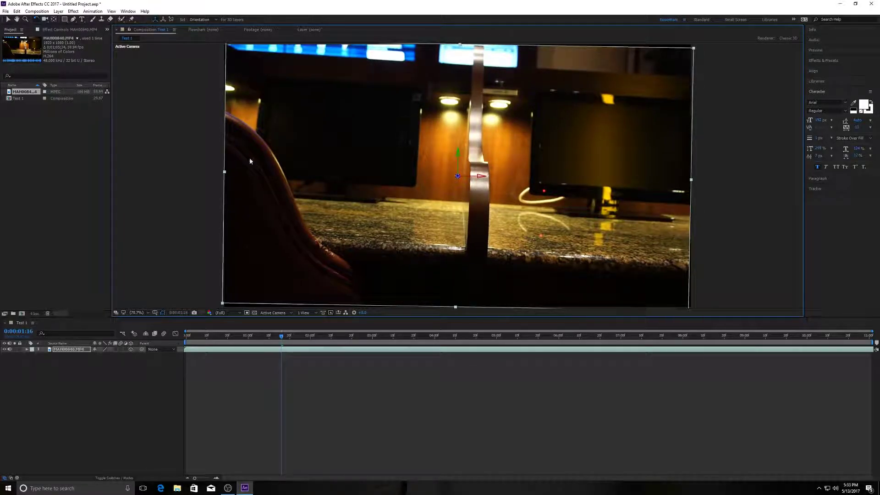
{"action": "key", "text": "ctrl+z"}
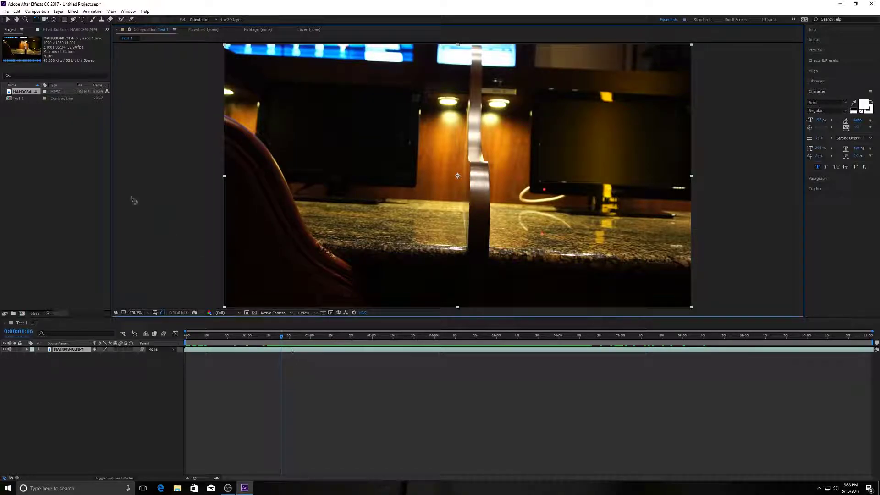
{"action": "right_click", "coordinate": [62, 135]}
{"action": "mouse_move", "coordinate": [99, 169]}
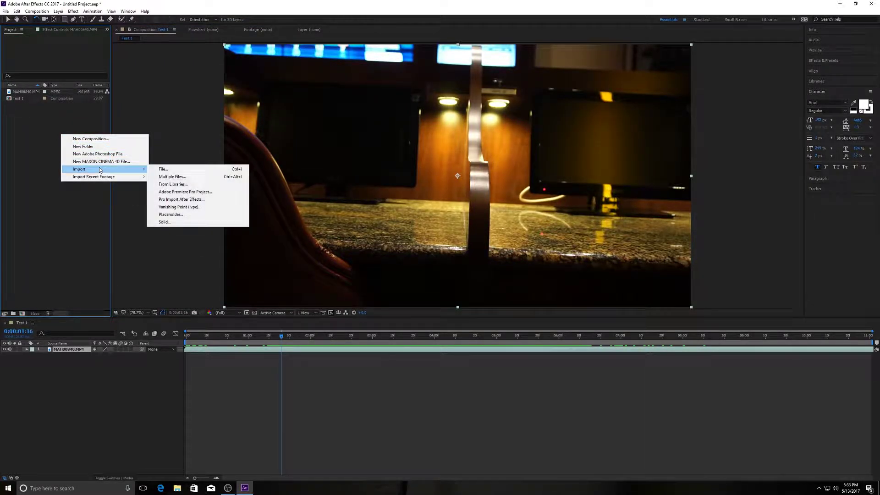
{"action": "left_click", "coordinate": [27, 167]}
Step: Create a white solid layer with the default settings in the Test 1 composition
{"action": "left_click", "coordinate": [390, 369]}
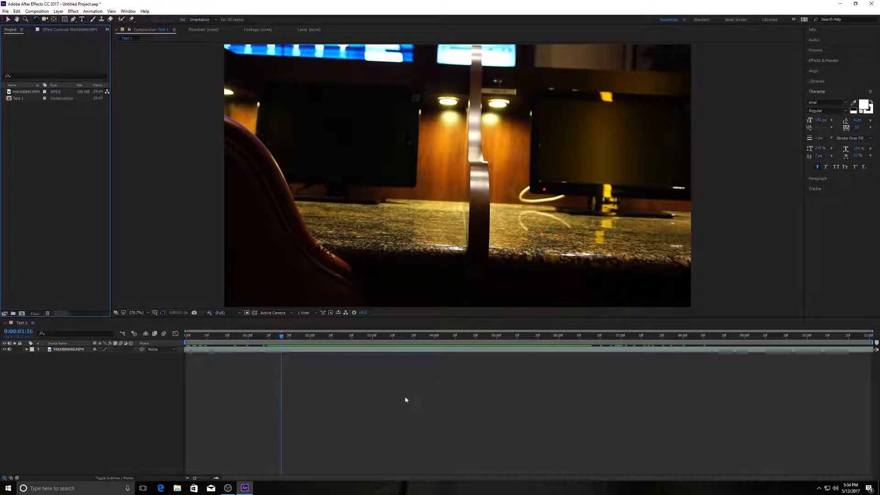
{"action": "left_click", "coordinate": [339, 383]}
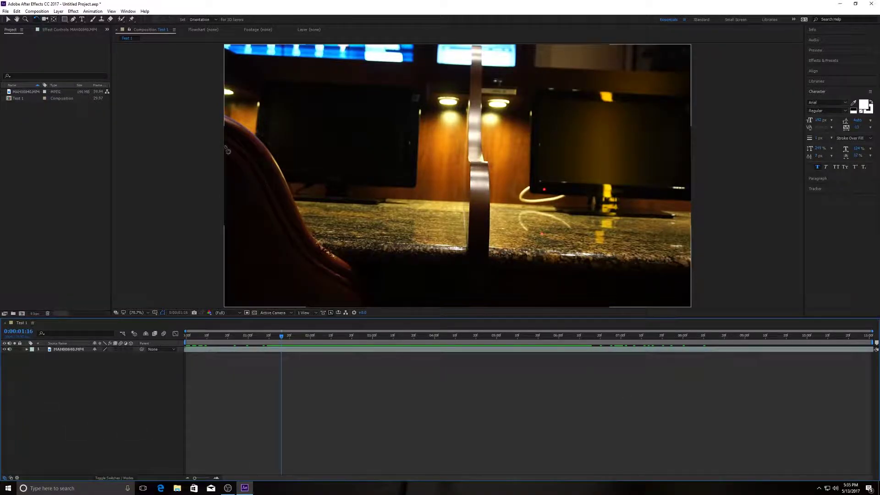
{"action": "left_click", "coordinate": [59, 11]}
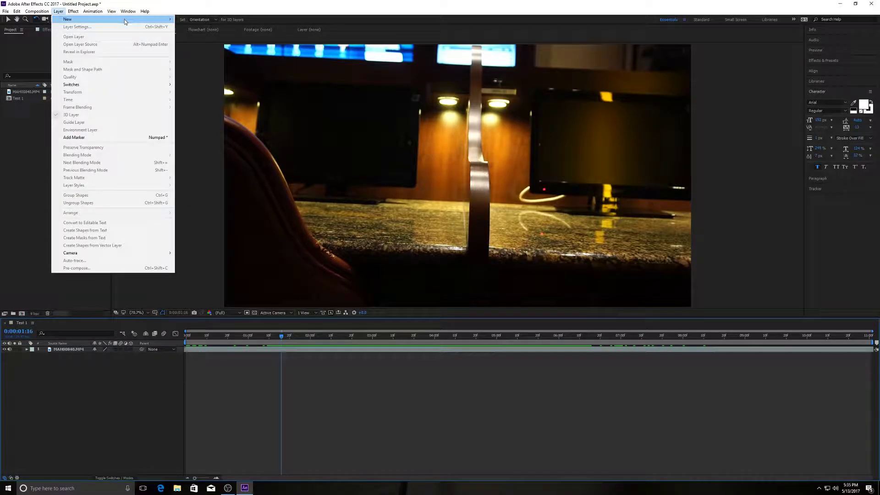
{"action": "mouse_move", "coordinate": [123, 21]}
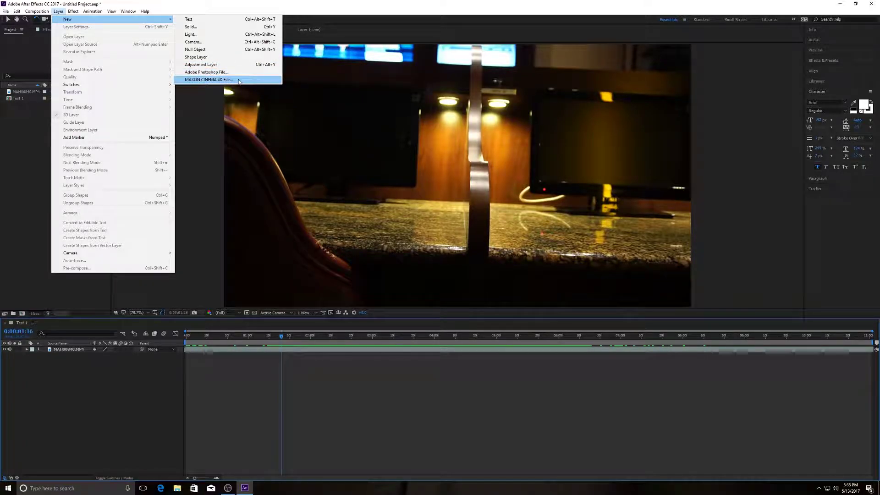
{"action": "left_click", "coordinate": [228, 26]}
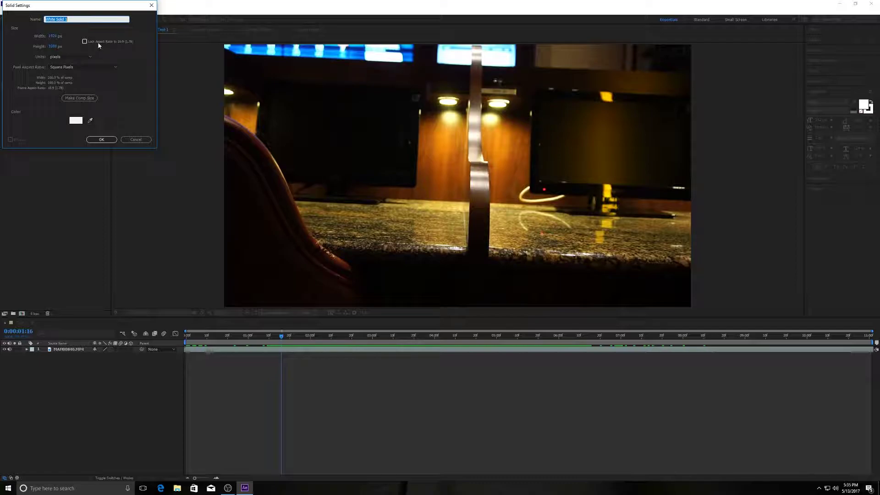
{"action": "left_click", "coordinate": [101, 140]}
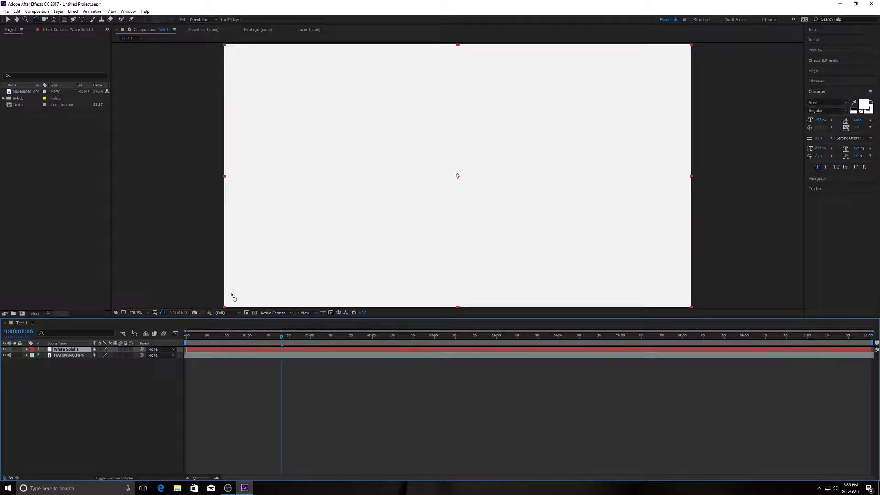
Step: Try rotating the white solid layer slightly and undo the rotation
{"action": "left_click_drag", "start_coordinate": [226, 45], "coordinate": [289, 85]}
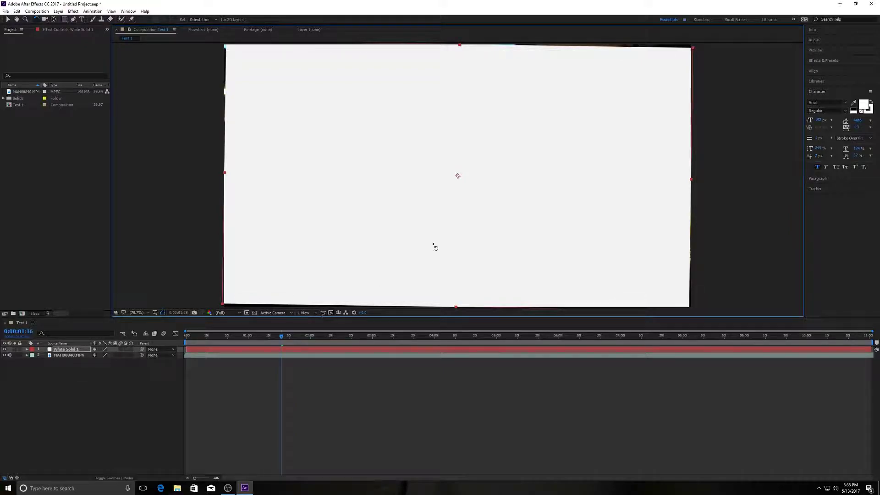
{"action": "key", "text": "ctrl+z"}
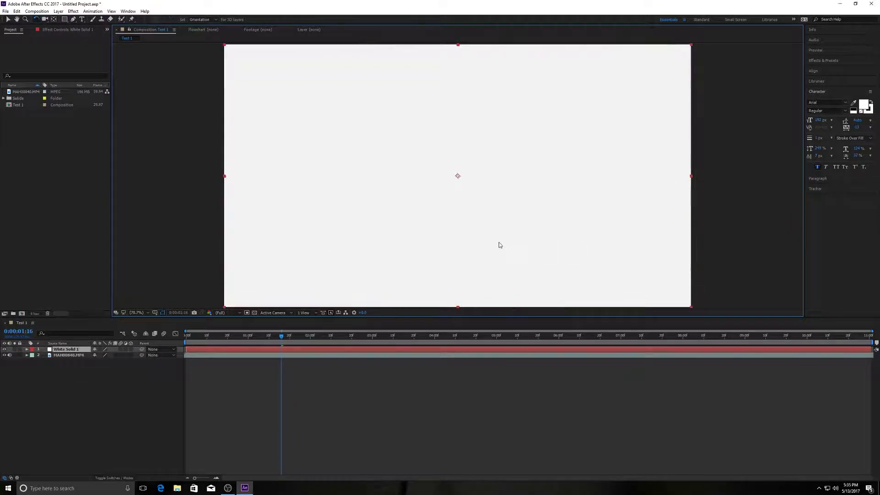
Step: Create a second solid layer in a medium gray-red colour, picking the colour in the solid's settings
{"action": "left_click", "coordinate": [58, 11]}
{"action": "mouse_move", "coordinate": [95, 20]}
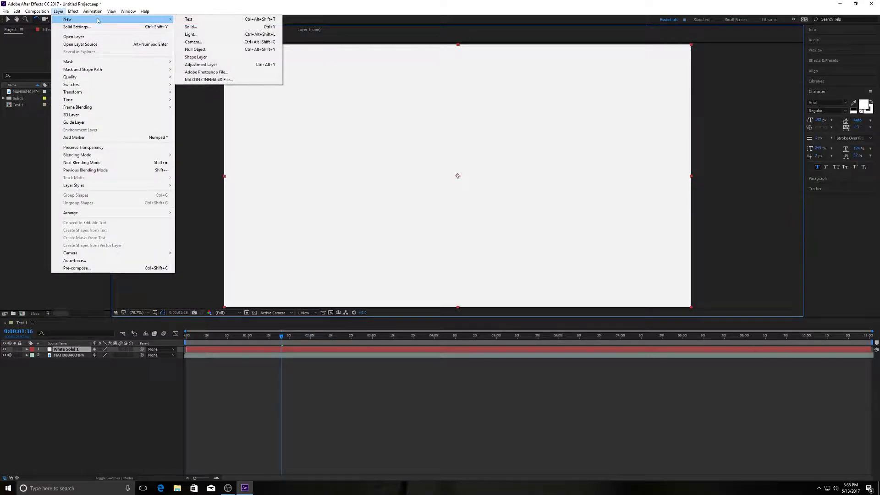
{"action": "left_click", "coordinate": [195, 27]}
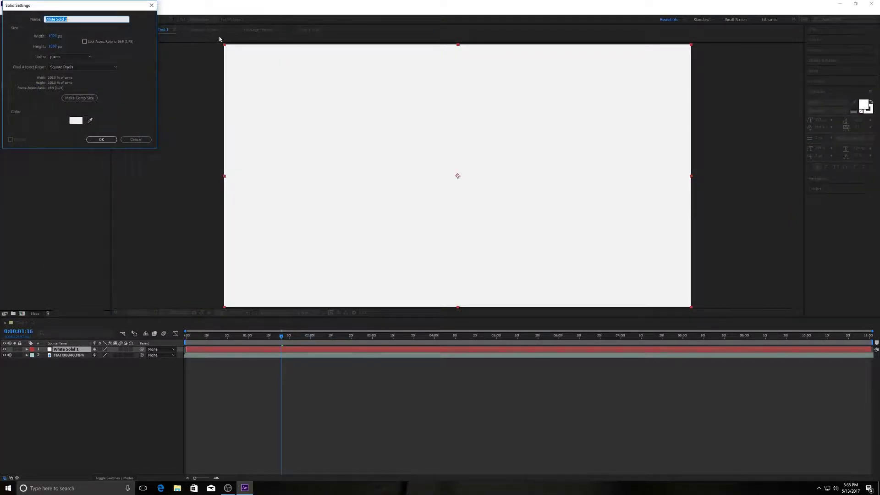
{"action": "left_click", "coordinate": [90, 118]}
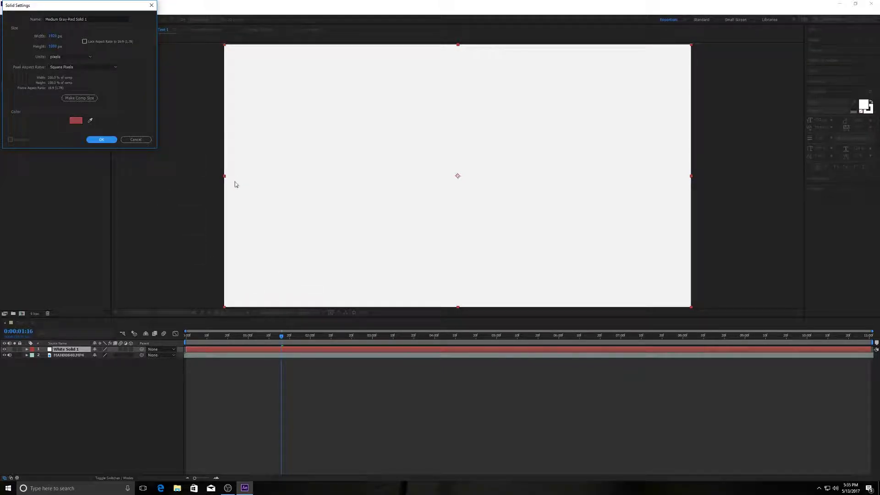
{"action": "left_click", "coordinate": [102, 140]}
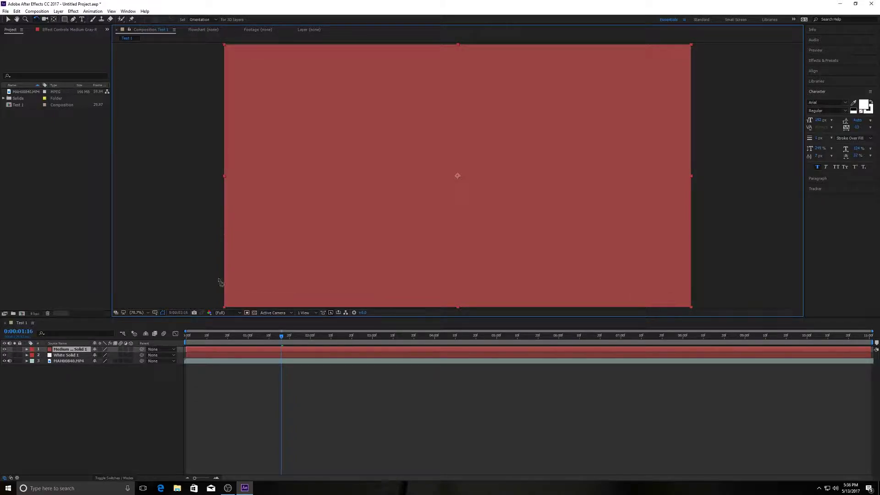
Step: Reorder the layers so the MAH00040.MP4 footage is on top, the gray-red solid second and the white solid last
{"action": "left_click", "coordinate": [64, 361]}
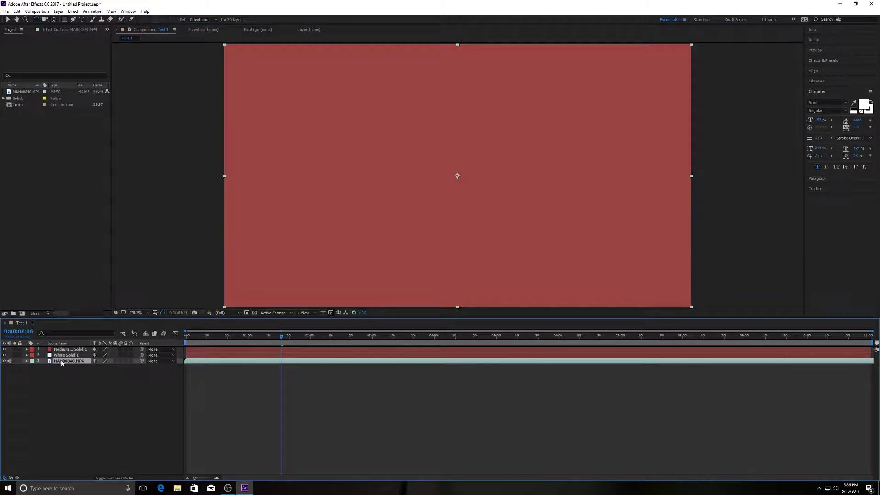
{"action": "left_click", "coordinate": [71, 350]}
{"action": "left_click_drag", "start_coordinate": [71, 351], "coordinate": [82, 369]}
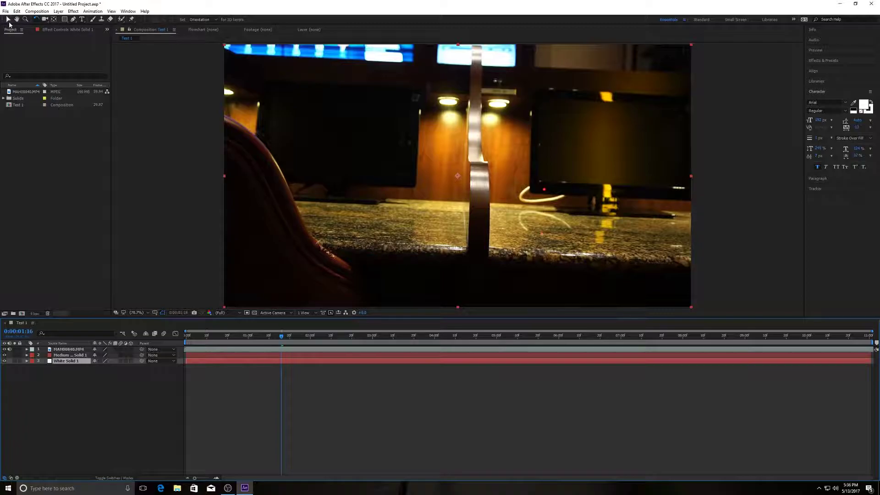
Step: Select the MAH00040.MP4 layer with the Selection tool and pan the composition view slightly with the Hand tool
{"action": "left_click", "coordinate": [9, 22]}
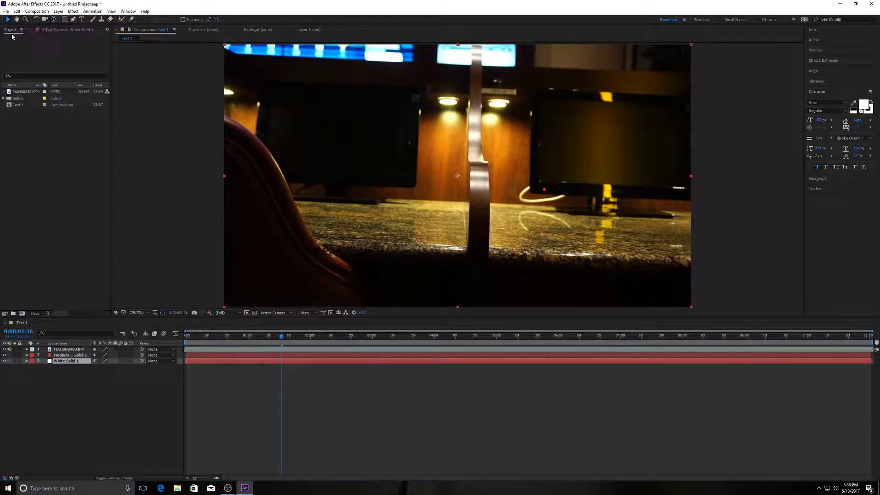
{"action": "left_click", "coordinate": [196, 348]}
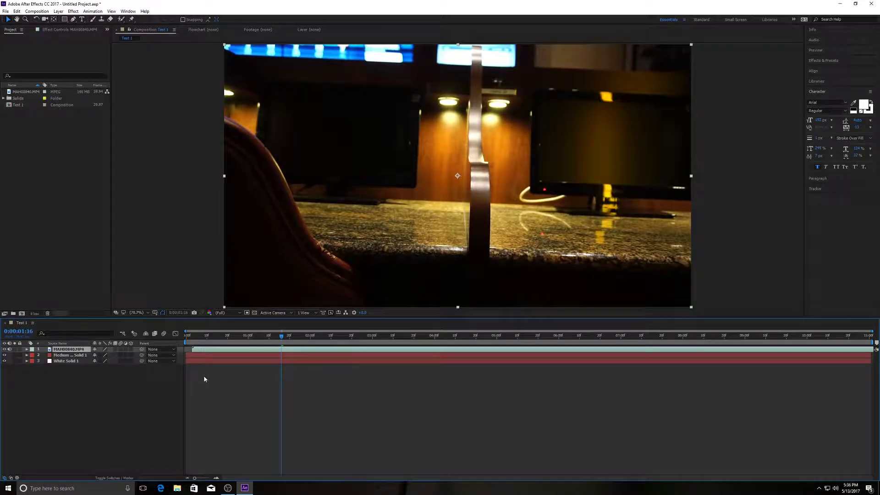
{"action": "key", "text": "h"}
{"action": "mouse_move", "coordinate": [371, 158]}
{"action": "left_mouse_down"}
{"action": "mouse_move", "coordinate": [348, 158]}
{"action": "mouse_move", "coordinate": [354, 192]}
{"action": "mouse_move", "coordinate": [403, 186]}
{"action": "mouse_move", "coordinate": [359, 174]}
{"action": "mouse_move", "coordinate": [366, 163]}
{"action": "left_mouse_up"}
Step: Zoom the composition view out and in with the Zoom tool, finishing at 50% magnification
{"action": "left_click", "coordinate": [25, 19]}
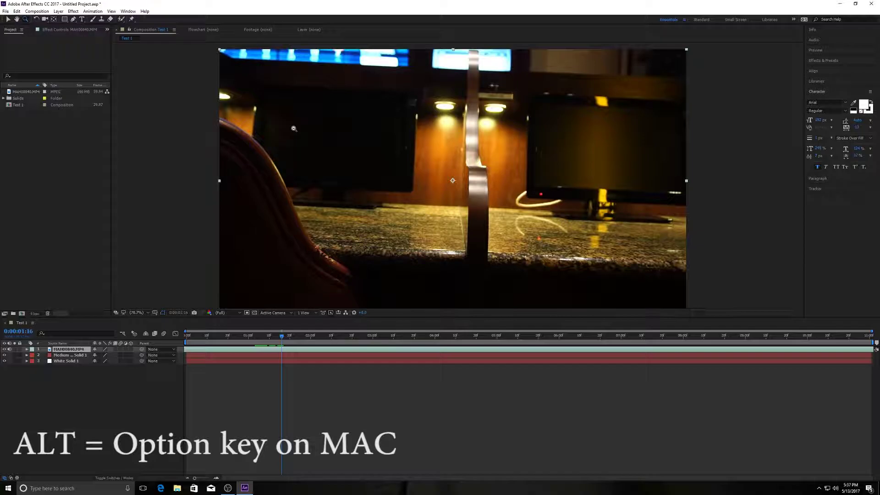
{"action": "left_click", "coordinate": [294, 129], "text": "alt"}
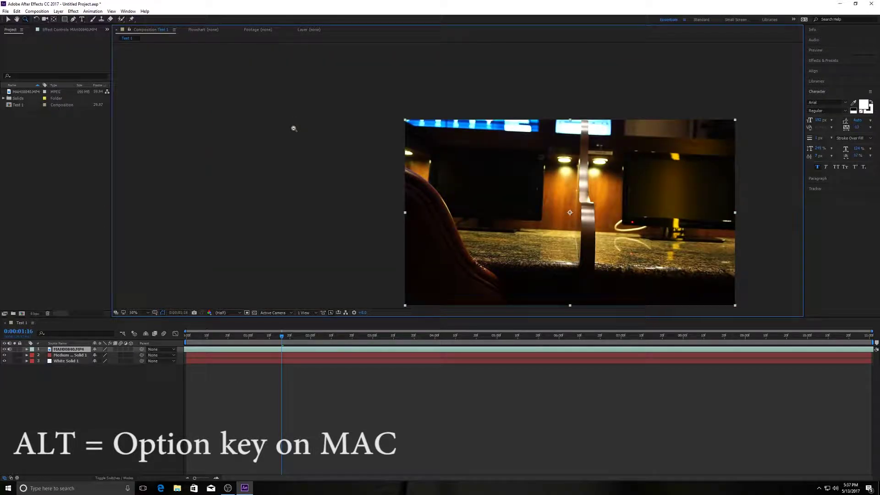
{"action": "left_click", "coordinate": [469, 173]}
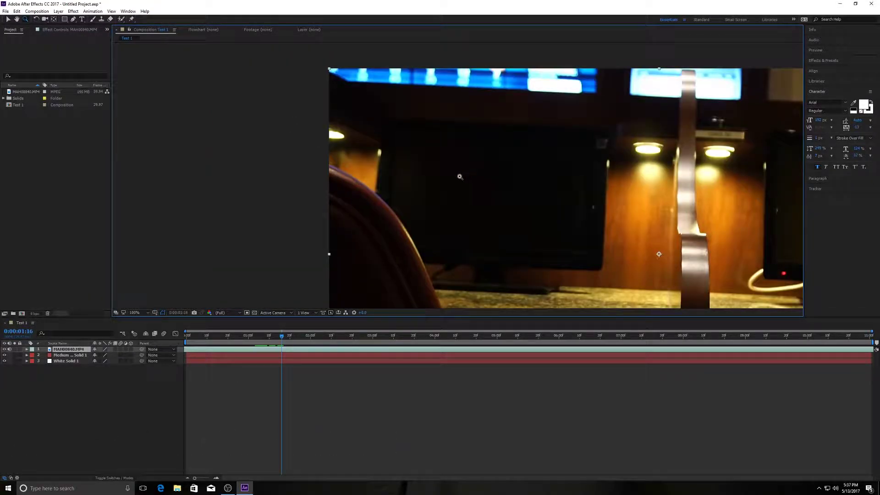
{"action": "left_click", "coordinate": [460, 177], "text": "alt"}
Step: Rotate the MAH00040.MP4 layer very slightly with the Rotation tool, and try out the camera and Pan Behind tools
{"action": "left_click", "coordinate": [37, 18]}
{"action": "left_click_drag", "start_coordinate": [467, 180], "coordinate": [439, 168]}
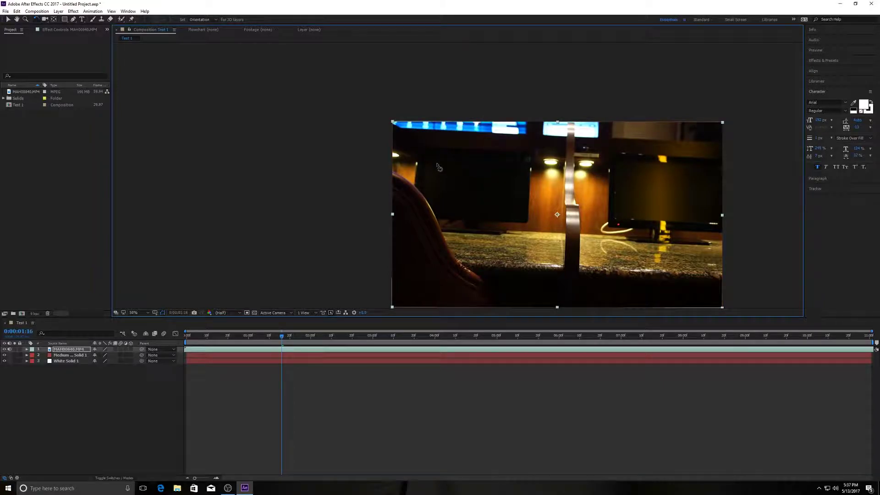
{"action": "left_click", "coordinate": [46, 19]}
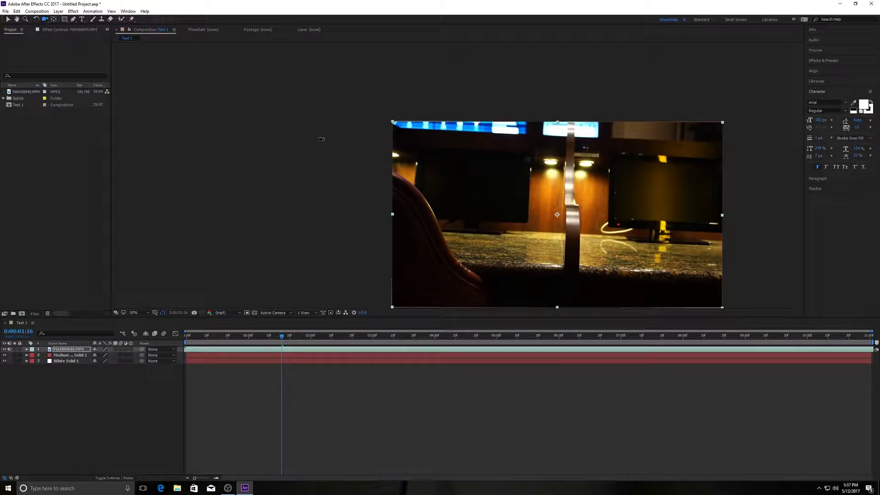
{"action": "left_click", "coordinate": [486, 189]}
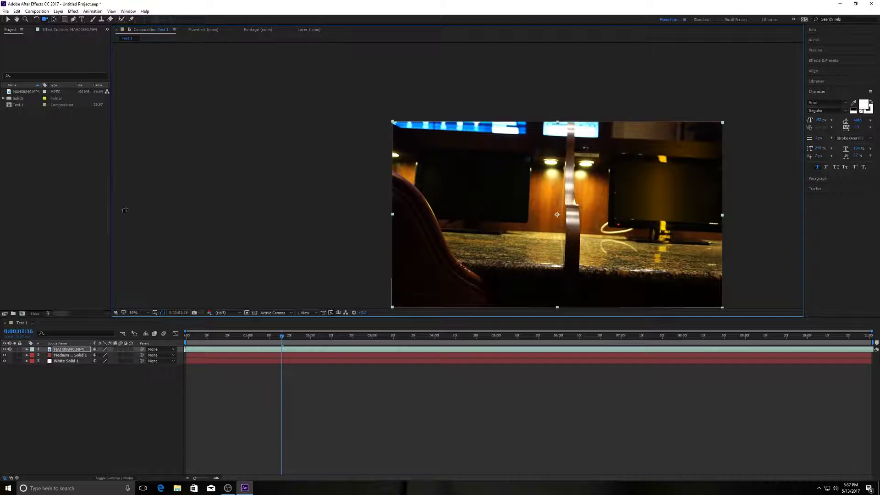
{"action": "left_click", "coordinate": [54, 19]}
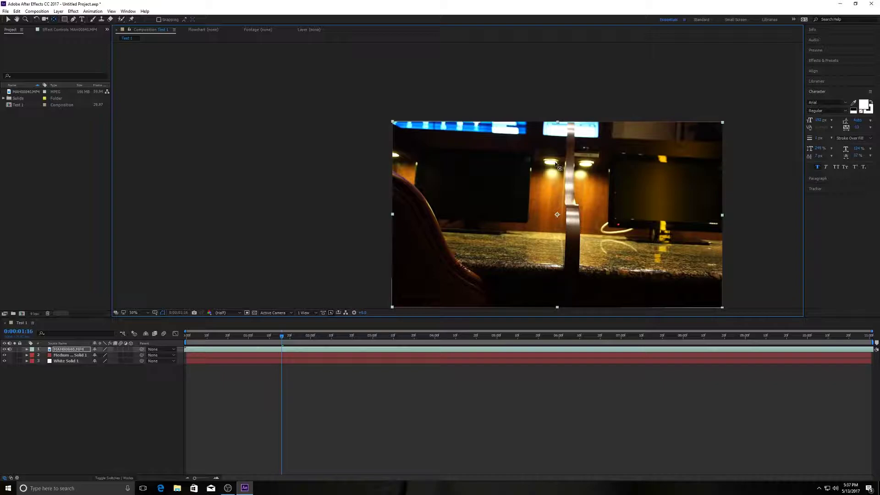
Step: Draw five rectangular masks on the MAH00040.MP4 layer: one large central rectangle and four smaller ones around its edges
{"action": "left_click", "coordinate": [64, 19]}
{"action": "mouse_move", "coordinate": [433, 161]}
{"action": "left_mouse_down"}
{"action": "mouse_move", "coordinate": [510, 215]}
{"action": "mouse_move", "coordinate": [682, 269]}
{"action": "mouse_move", "coordinate": [685, 255]}
{"action": "left_mouse_up"}
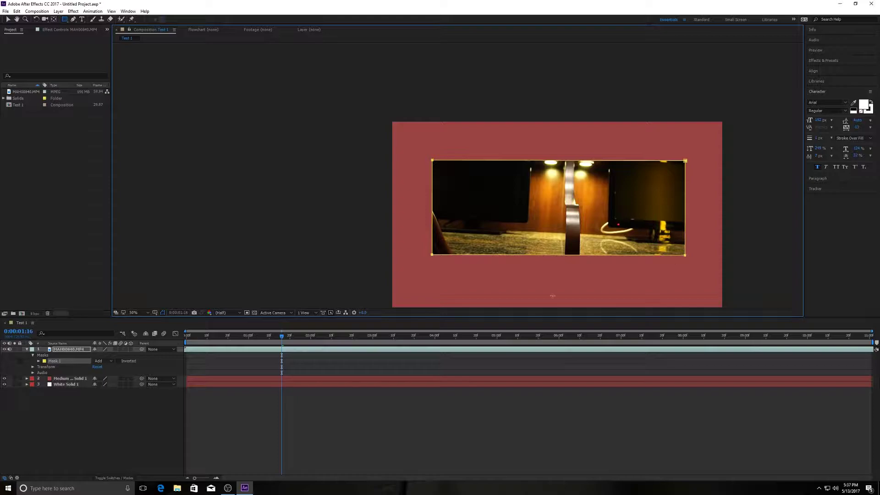
{"action": "left_click_drag", "start_coordinate": [444, 146], "coordinate": [512, 188]}
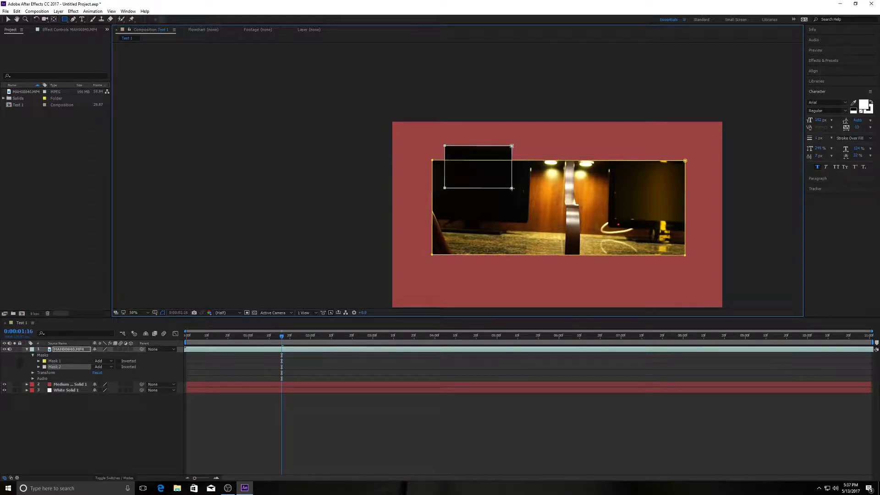
{"action": "left_click_drag", "start_coordinate": [587, 142], "coordinate": [606, 165]}
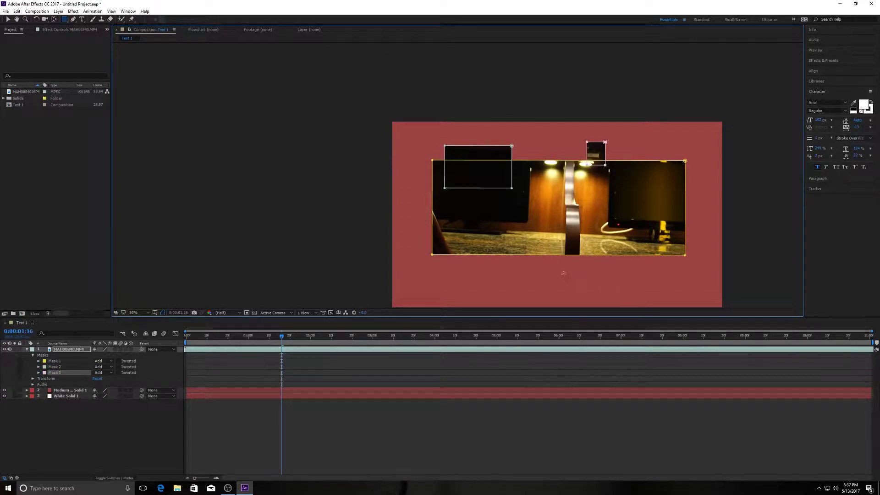
{"action": "left_click_drag", "start_coordinate": [564, 274], "coordinate": [594, 288]}
{"action": "left_click_drag", "start_coordinate": [690, 272], "coordinate": [577, 238]}
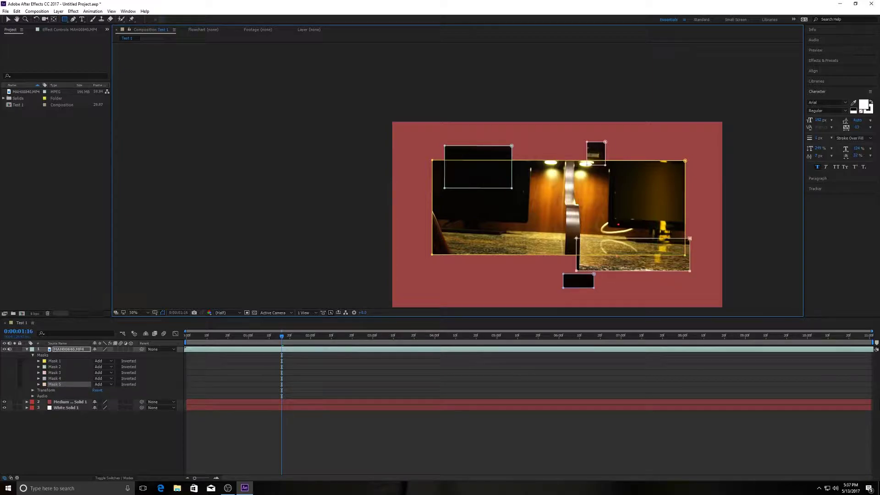
Step: Draw an open, curved mask path across the MAH00040.MP4 layer with the Pen tool
{"action": "left_click", "coordinate": [74, 19]}
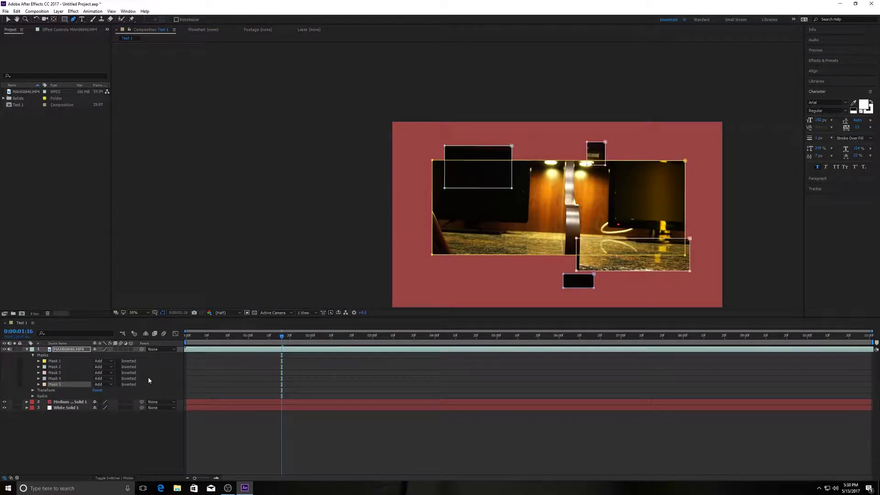
{"action": "left_click", "coordinate": [214, 351]}
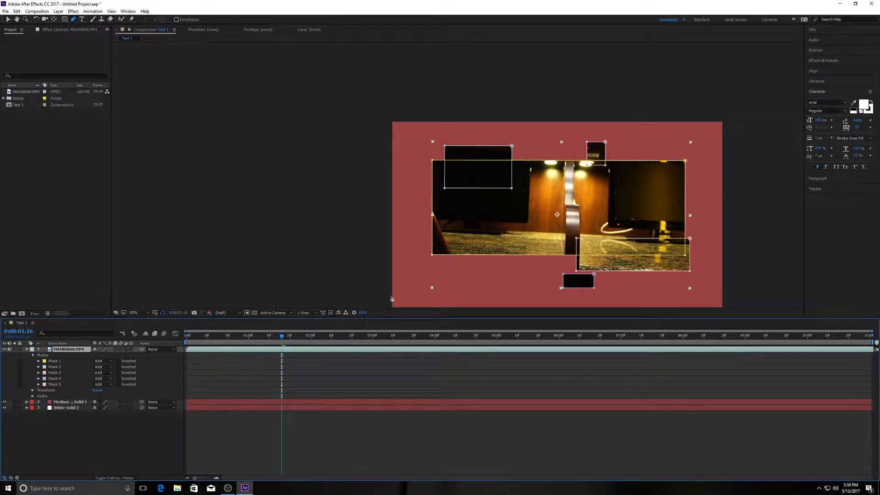
{"action": "left_click_drag", "start_coordinate": [452, 279], "coordinate": [424, 147]}
{"action": "left_click_drag", "start_coordinate": [493, 157], "coordinate": [525, 277]}
{"action": "left_click_drag", "start_coordinate": [625, 154], "coordinate": [719, 44]}
Step: Draw an empty paragraph text box over the upper-left area of the composition with the Type tool
{"action": "key", "text": "ctrl+t"}
{"action": "left_click_drag", "start_coordinate": [388, 134], "coordinate": [473, 177]}
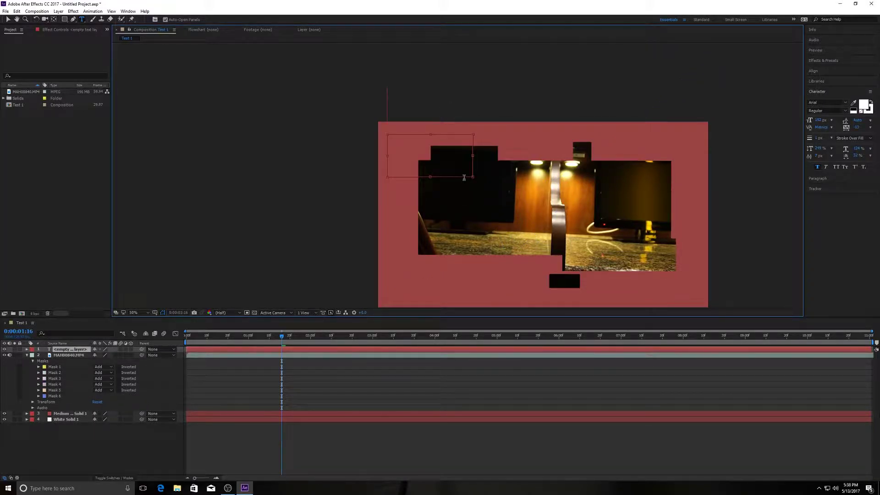
Step: Open the gray-red solid for layer painting and cover it with freehand red strokes using the Brush tool
{"action": "key", "text": "ctrl+b"}
{"action": "double_click", "coordinate": [395, 158]}
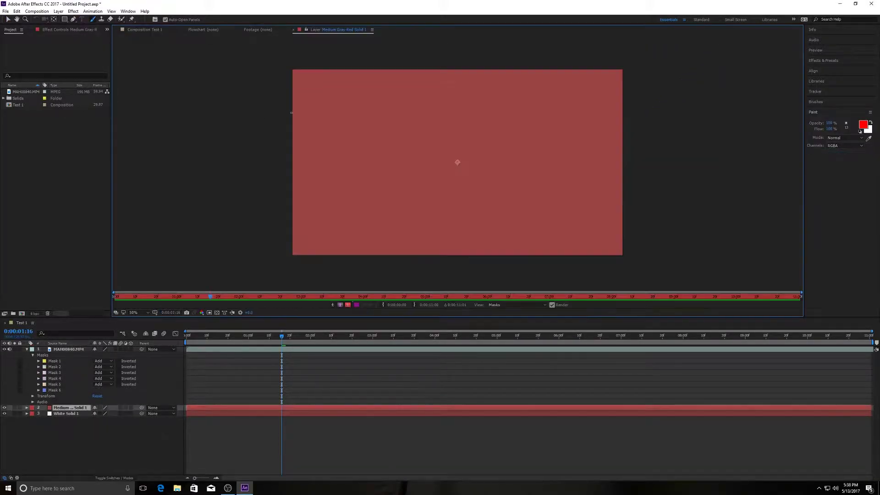
{"action": "mouse_move", "coordinate": [329, 123]}
{"action": "left_mouse_down"}
{"action": "mouse_move", "coordinate": [447, 185]}
{"action": "mouse_move", "coordinate": [424, 208]}
{"action": "mouse_move", "coordinate": [546, 228]}
{"action": "mouse_move", "coordinate": [482, 163]}
{"action": "left_mouse_up"}
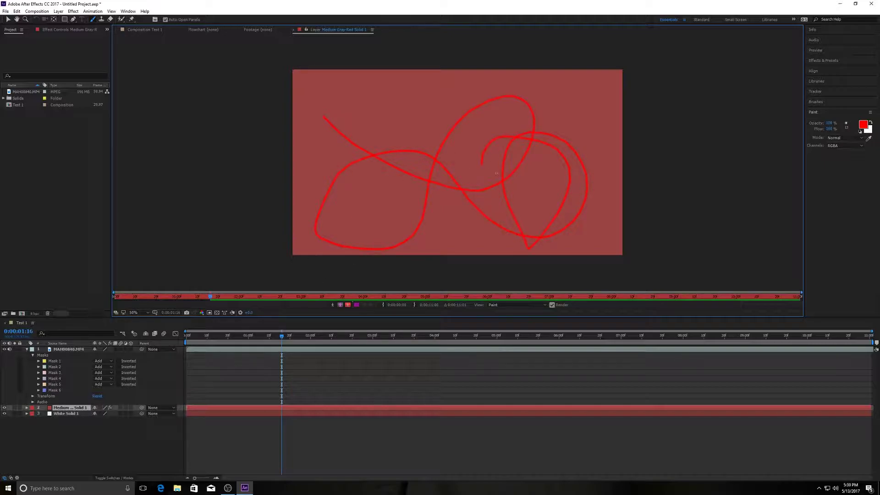
{"action": "mouse_move", "coordinate": [491, 145]}
{"action": "left_mouse_down"}
{"action": "mouse_move", "coordinate": [452, 77]}
{"action": "mouse_move", "coordinate": [568, 193]}
{"action": "mouse_move", "coordinate": [650, 132]}
{"action": "mouse_move", "coordinate": [495, 238]}
{"action": "mouse_move", "coordinate": [479, 98]}
{"action": "mouse_move", "coordinate": [332, 156]}
{"action": "mouse_move", "coordinate": [459, 212]}
{"action": "mouse_move", "coordinate": [468, 167]}
{"action": "mouse_move", "coordinate": [325, 108]}
{"action": "mouse_move", "coordinate": [413, 243]}
{"action": "mouse_move", "coordinate": [424, 210]}
{"action": "mouse_move", "coordinate": [520, 157]}
{"action": "mouse_move", "coordinate": [603, 90]}
{"action": "mouse_move", "coordinate": [345, 177]}
{"action": "mouse_move", "coordinate": [365, 89]}
{"action": "mouse_move", "coordinate": [455, 167]}
{"action": "mouse_move", "coordinate": [497, 166]}
{"action": "mouse_move", "coordinate": [470, 129]}
{"action": "left_mouse_up"}
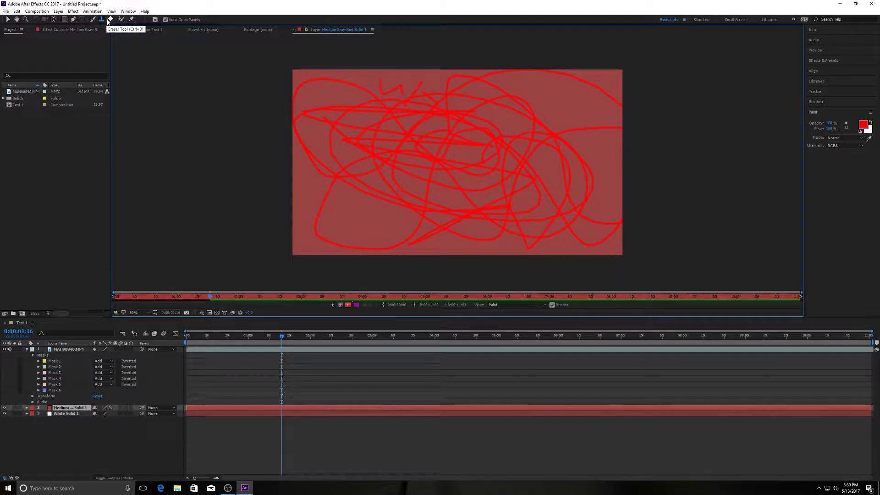
Step: Erase back and forth across the upper half of the painted gray-red solid with the Eraser tool
{"action": "left_click", "coordinate": [110, 19]}
{"action": "mouse_move", "coordinate": [340, 128]}
{"action": "left_mouse_down"}
{"action": "mouse_move", "coordinate": [419, 139]}
{"action": "mouse_move", "coordinate": [468, 167]}
{"action": "mouse_move", "coordinate": [622, 184]}
{"action": "left_mouse_up"}
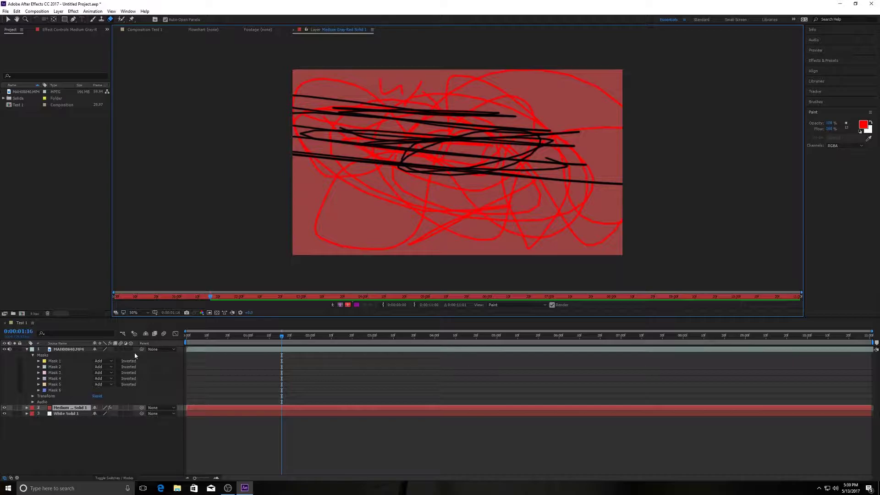
Step: Collapse the MAH00840.MP4 layer's properties and show that footage in the layer view at 0:00:01:16
{"action": "left_click", "coordinate": [31, 350]}
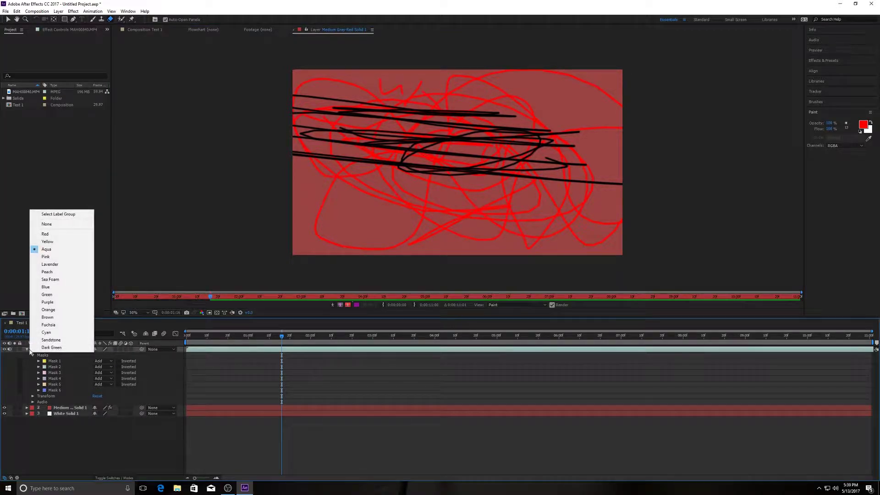
{"action": "left_click", "coordinate": [27, 350]}
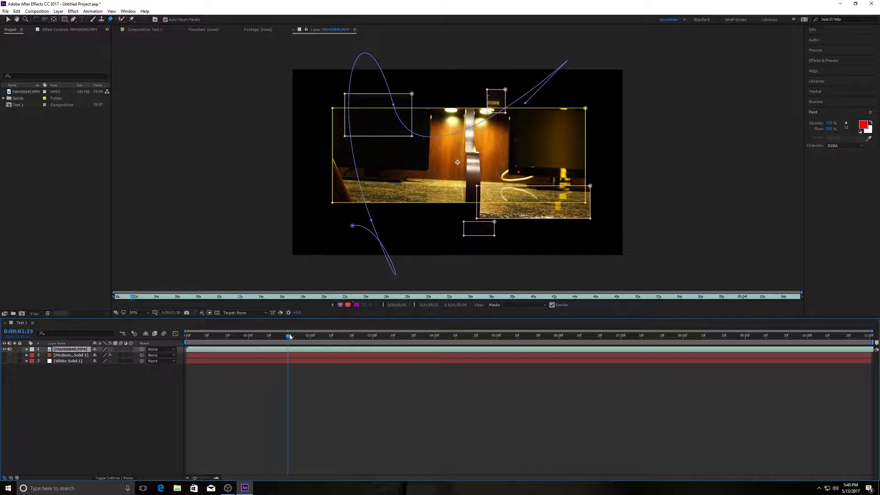
{"action": "mouse_move", "coordinate": [288, 337]}
{"action": "left_mouse_down"}
{"action": "mouse_move", "coordinate": [254, 372]}
{"action": "mouse_move", "coordinate": [248, 341]}
{"action": "mouse_move", "coordinate": [210, 341]}
{"action": "mouse_move", "coordinate": [348, 340]}
{"action": "mouse_move", "coordinate": [282, 339]}
{"action": "left_mouse_up"}
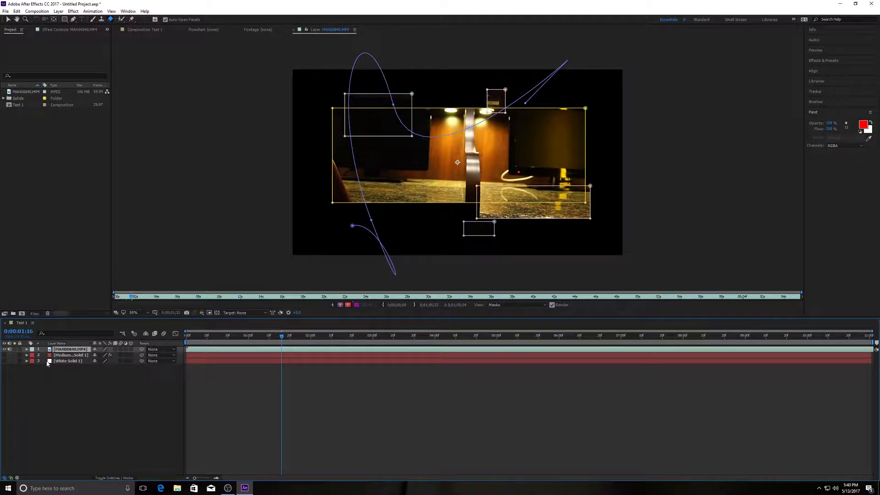
Step: Try motion blur on the MAH00840.MP4 layer, preview playback from 0:00:01:26 and move the time to 0:00:04:26
{"action": "left_click", "coordinate": [121, 349]}
{"action": "left_click_drag", "start_coordinate": [282, 342], "coordinate": [302, 345]}
{"action": "key", "text": "space"}
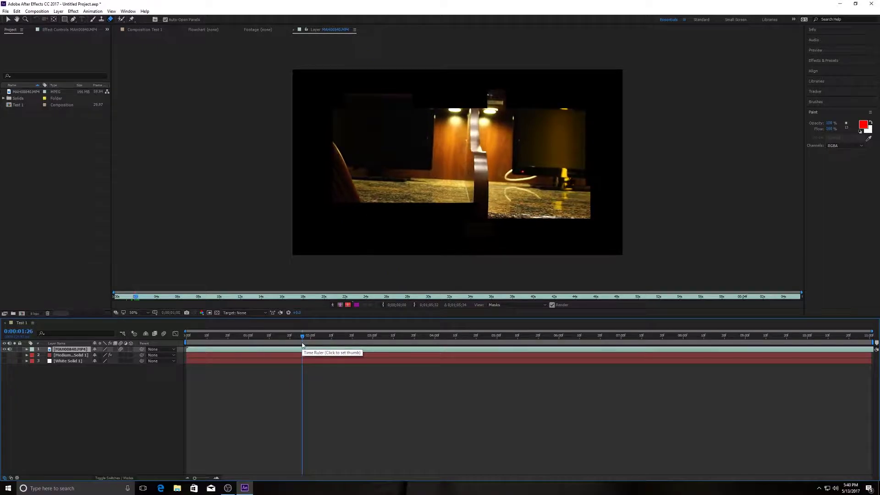
{"action": "key", "text": "space"}
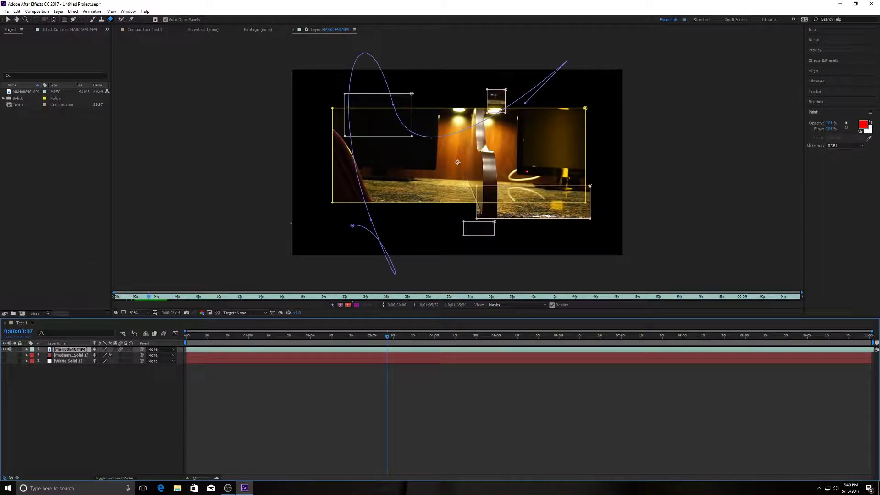
{"action": "left_click", "coordinate": [116, 349]}
{"action": "left_click_drag", "start_coordinate": [388, 337], "coordinate": [489, 339]}
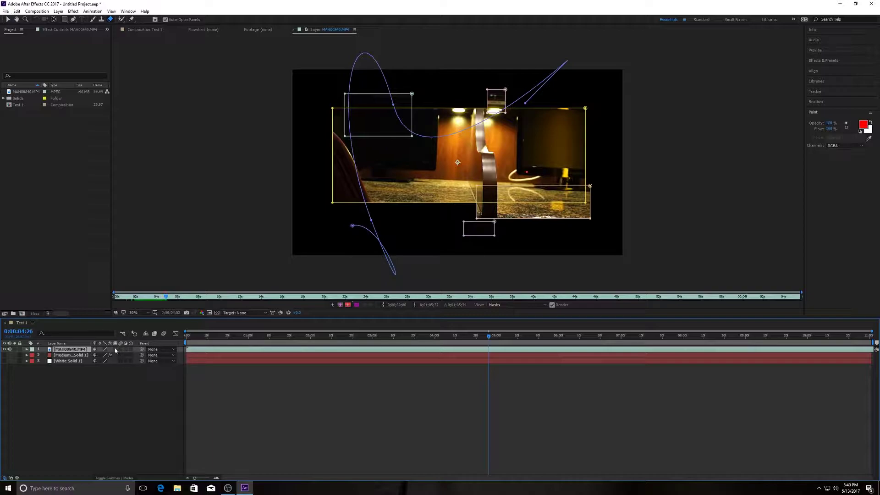
{"action": "left_click", "coordinate": [111, 351]}
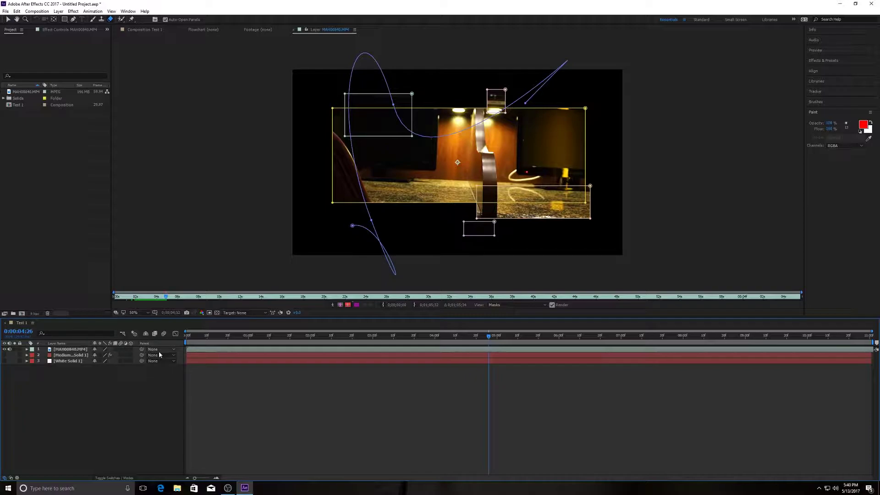
Step: Examine which layers are available as a parent for the MAH00840.MP4 layer, leaving the parent set to None
{"action": "left_click", "coordinate": [156, 349]}
{"action": "left_click", "coordinate": [155, 350]}
{"action": "left_click", "coordinate": [156, 349]}
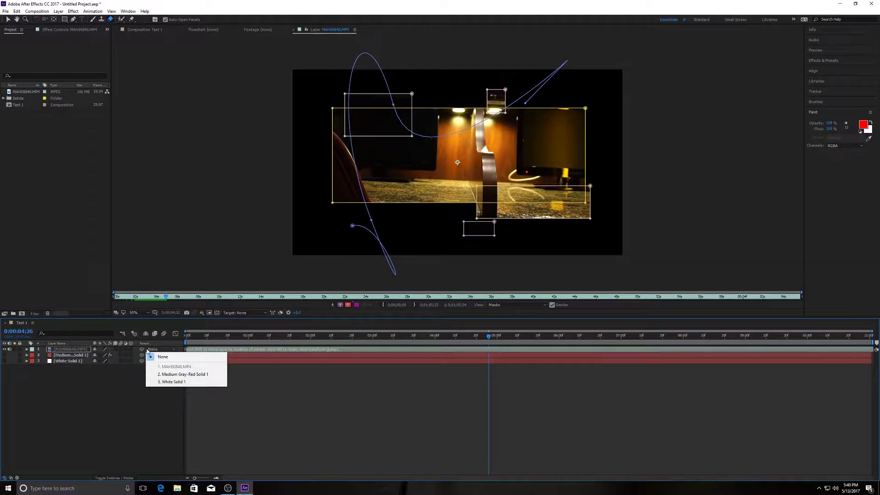
{"action": "left_click", "coordinate": [140, 352]}
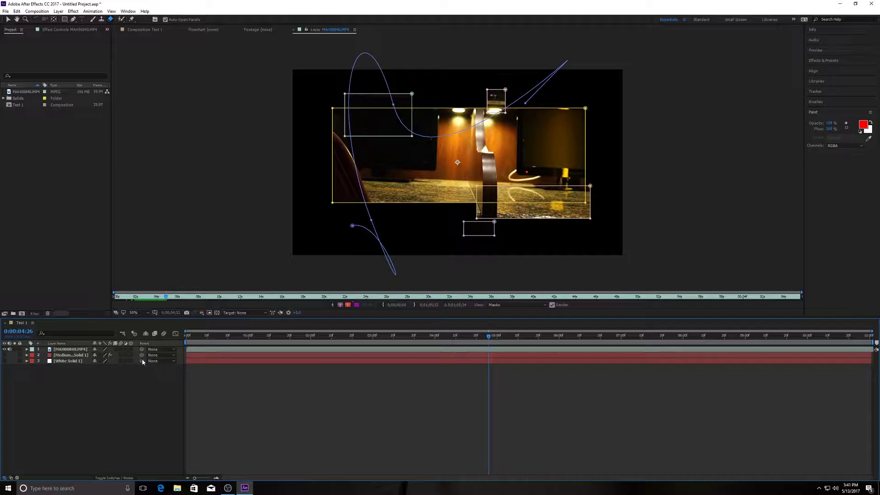
{"action": "left_click", "coordinate": [156, 350]}
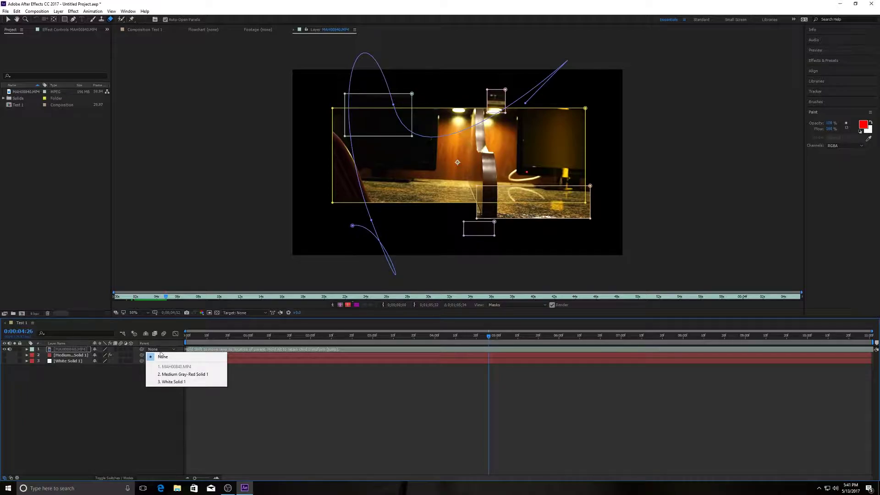
{"action": "left_click", "coordinate": [122, 386]}
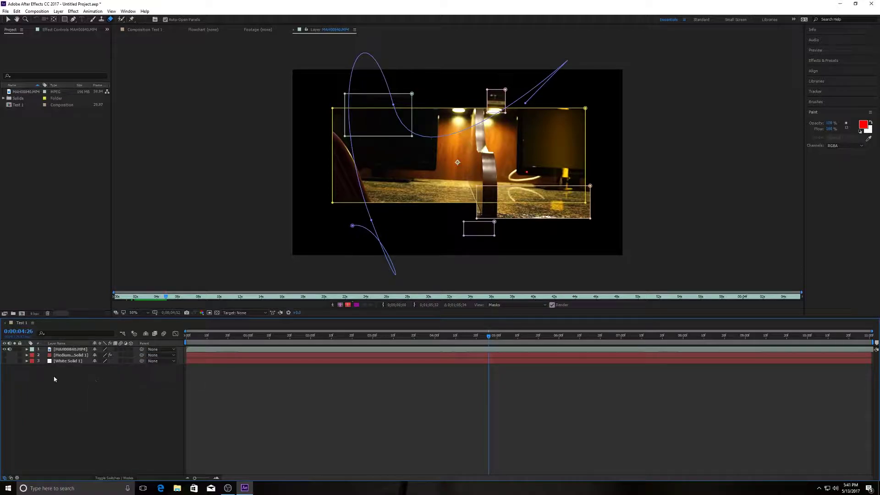
Step: Parent the Medium Gray-Red Solid 1 layer to the MAH00840.MP4 layer
{"action": "left_click", "coordinate": [72, 355]}
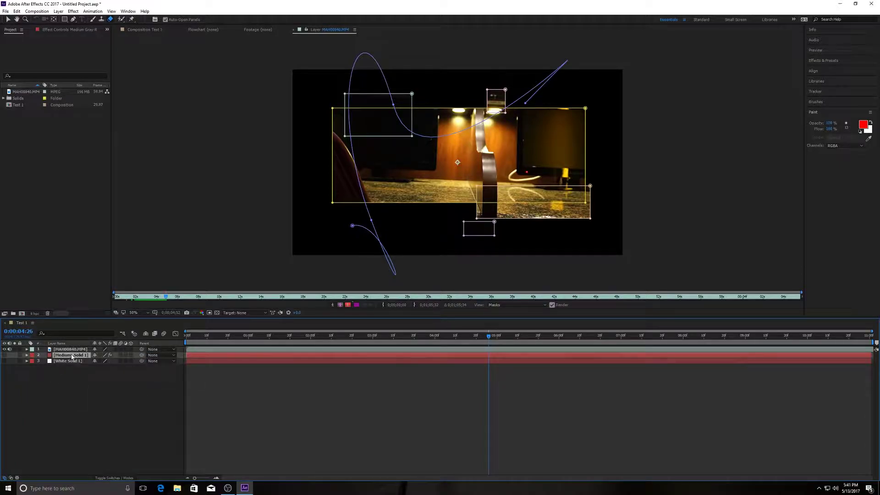
{"action": "left_click", "coordinate": [71, 350]}
{"action": "left_click", "coordinate": [158, 355]}
{"action": "left_click", "coordinate": [173, 372]}
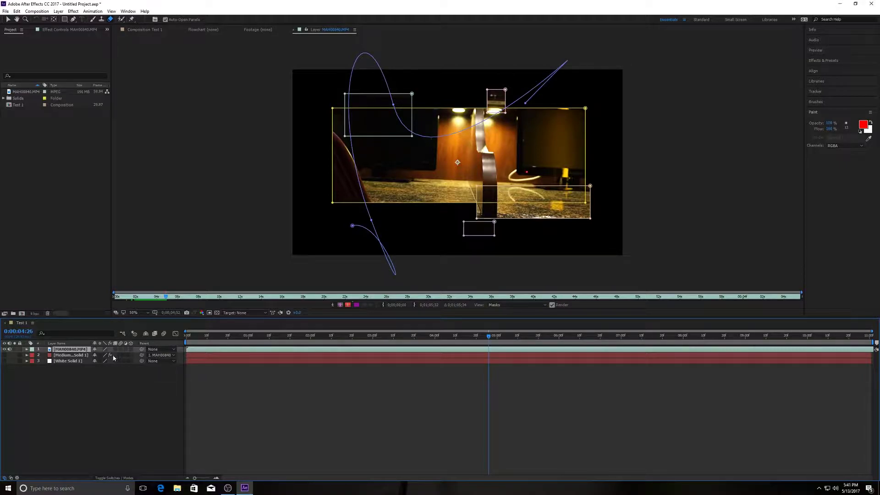
{"action": "left_click", "coordinate": [83, 356]}
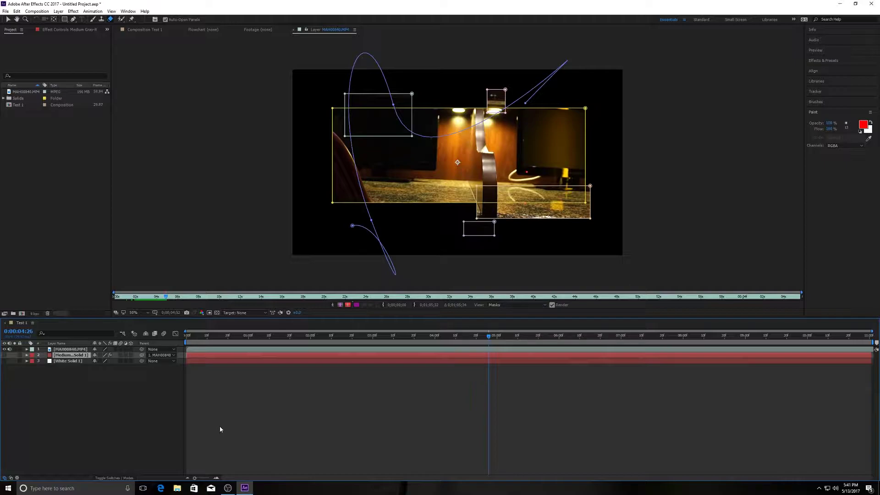
{"action": "left_click", "coordinate": [14, 350]}
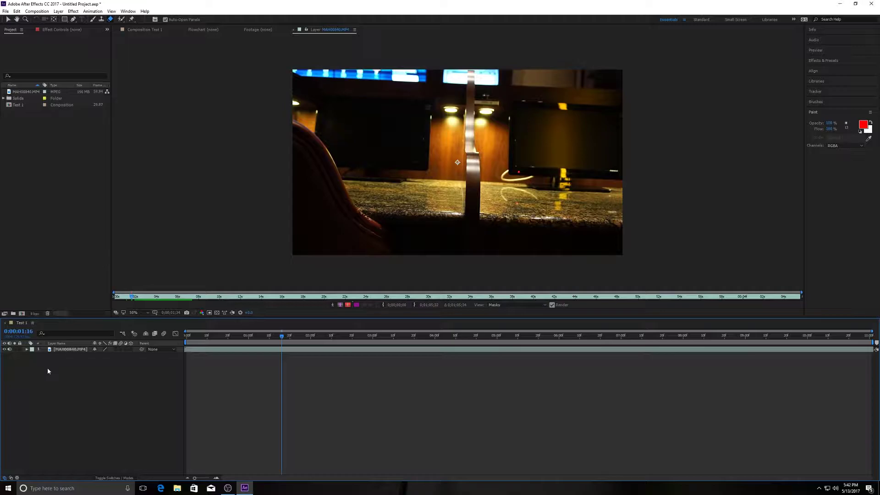
Step: Move the time to 0:00:02:27 and apply the Curves color correction effect to the MAH00840.MP4 footage
{"action": "left_click_drag", "start_coordinate": [280, 338], "coordinate": [367, 331]}
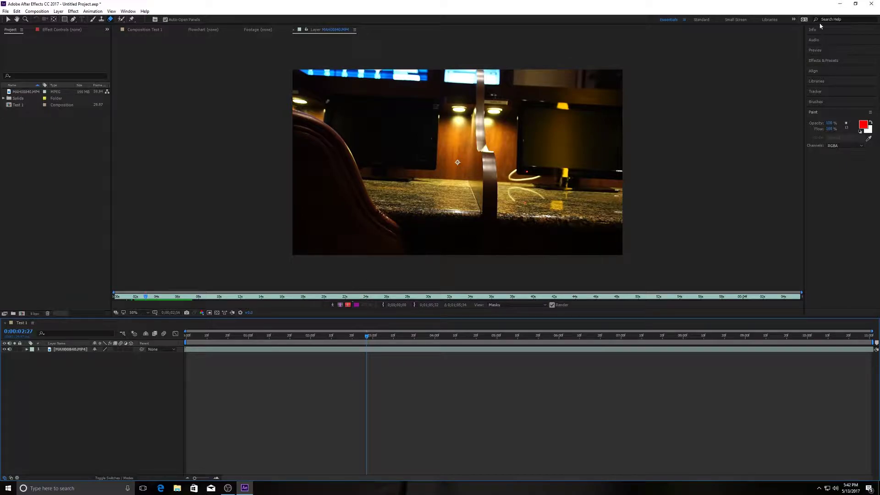
{"action": "left_click", "coordinate": [826, 61]}
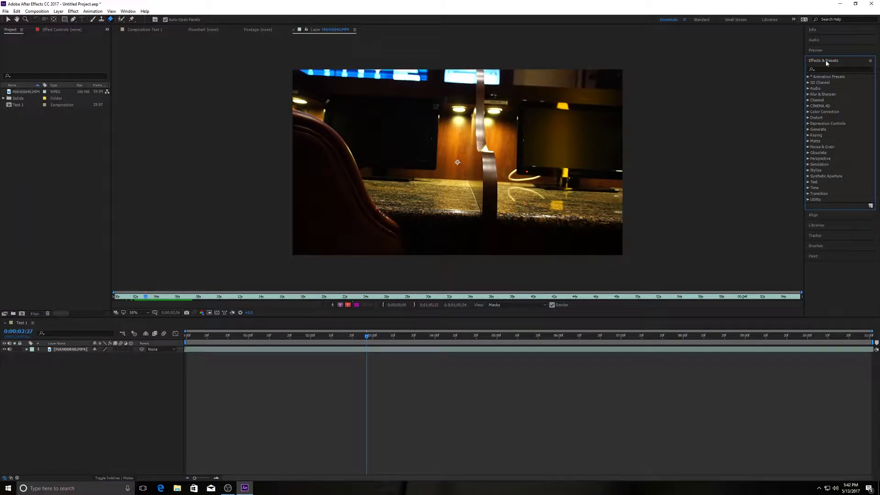
{"action": "left_click", "coordinate": [808, 112]}
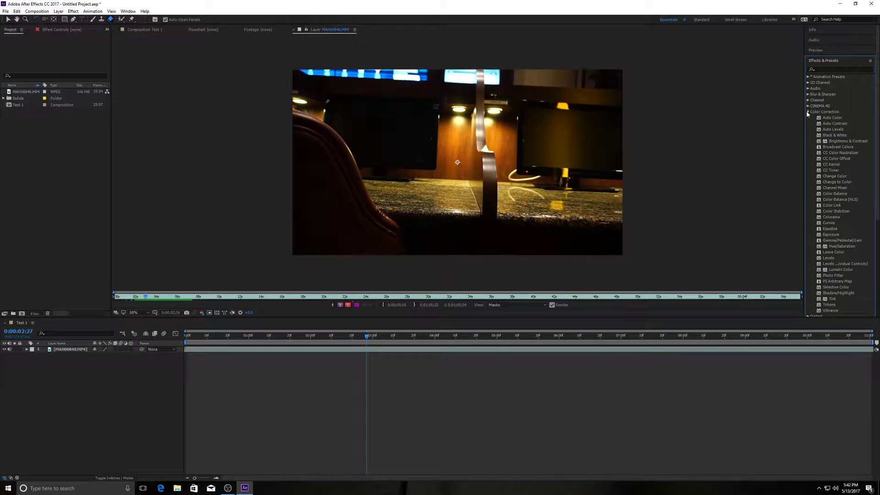
{"action": "left_click", "coordinate": [833, 224]}
{"action": "left_click_drag", "start_coordinate": [833, 225], "coordinate": [473, 184]}
{"action": "key", "text": "v"}
{"action": "left_click", "coordinate": [65, 51]}
{"action": "left_click", "coordinate": [33, 213]}
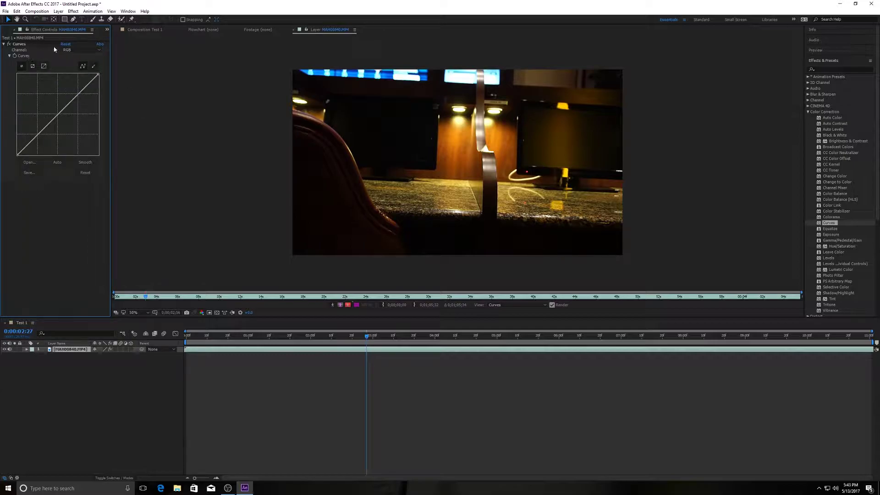
Step: Bring up the project items and return to the Curves effect controls of MAH00840.MP4
{"action": "left_click", "coordinate": [108, 30]}
{"action": "left_click", "coordinate": [80, 203]}
{"action": "left_click", "coordinate": [107, 30]}
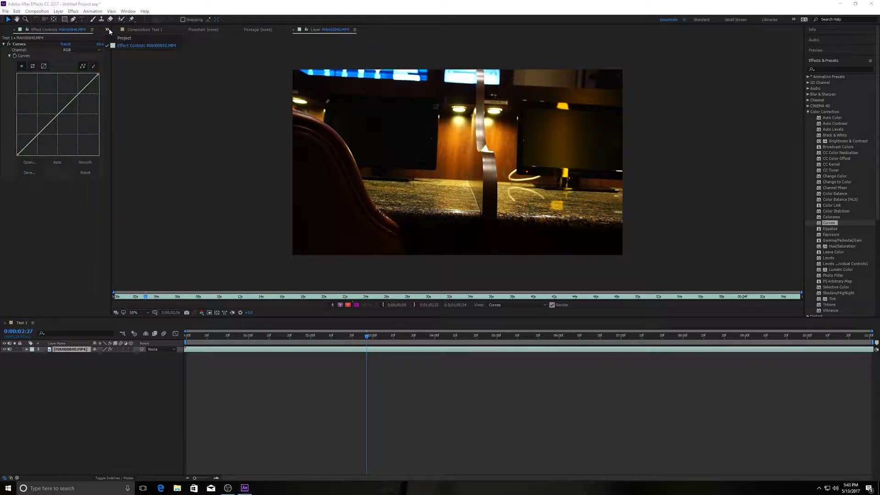
{"action": "left_click", "coordinate": [120, 38]}
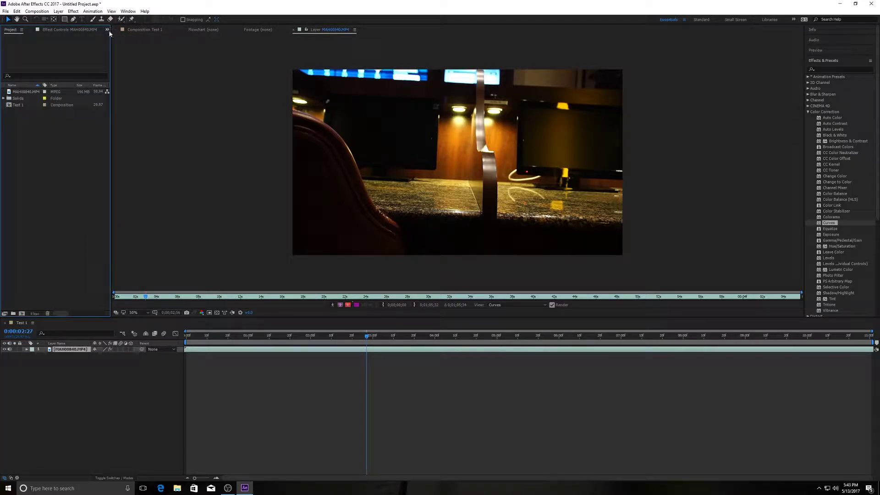
{"action": "left_click", "coordinate": [86, 32]}
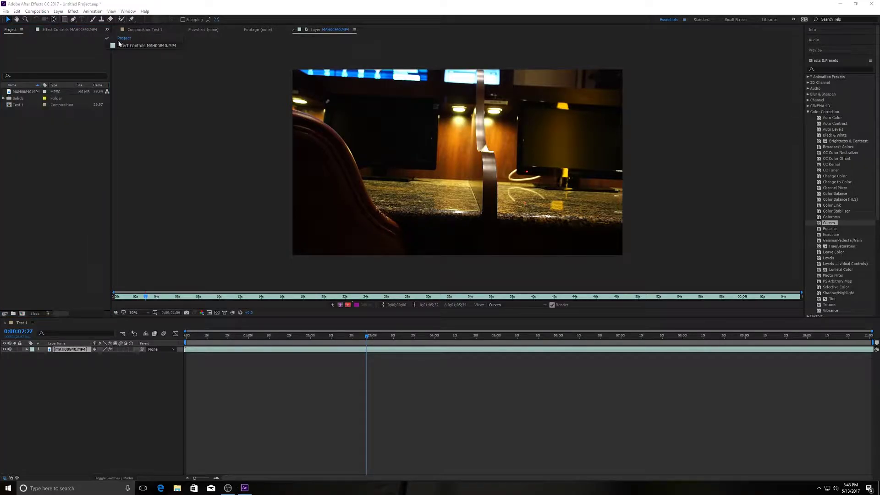
{"action": "left_click", "coordinate": [59, 54]}
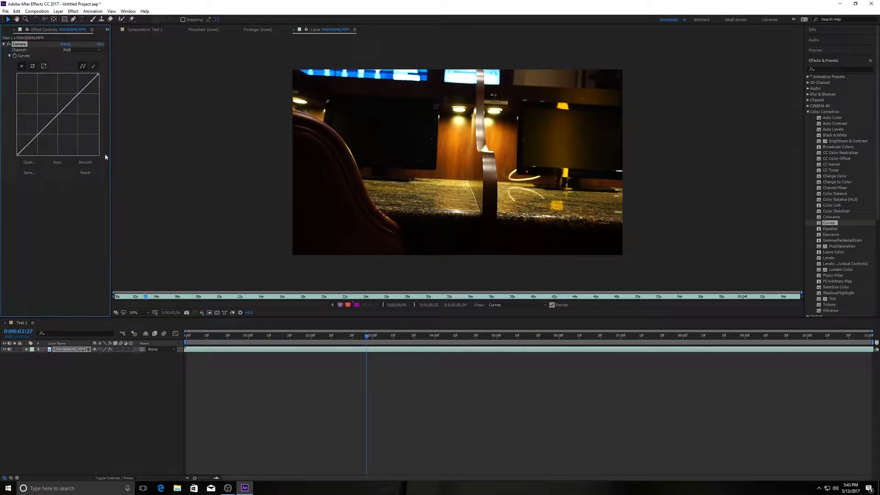
Step: Widen the effect controls area to enlarge the Curves graph, and move the time to 0:00:08:20
{"action": "left_click_drag", "start_coordinate": [111, 152], "coordinate": [287, 160]}
{"action": "left_click", "coordinate": [44, 66]}
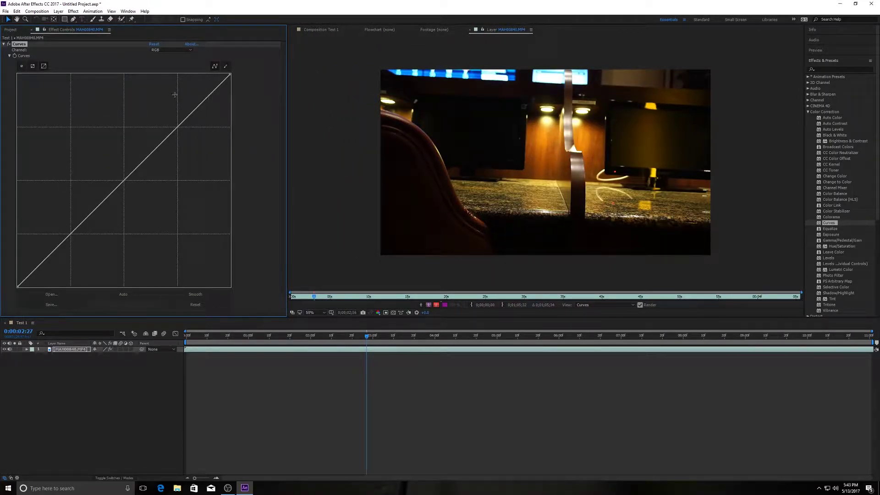
{"action": "left_click_drag", "start_coordinate": [394, 335], "coordinate": [724, 336]}
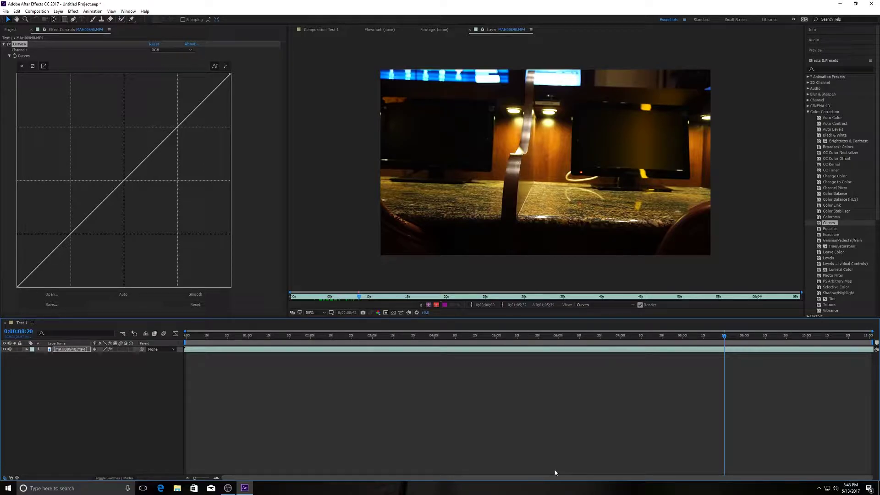
{"action": "left_click", "coordinate": [78, 57]}
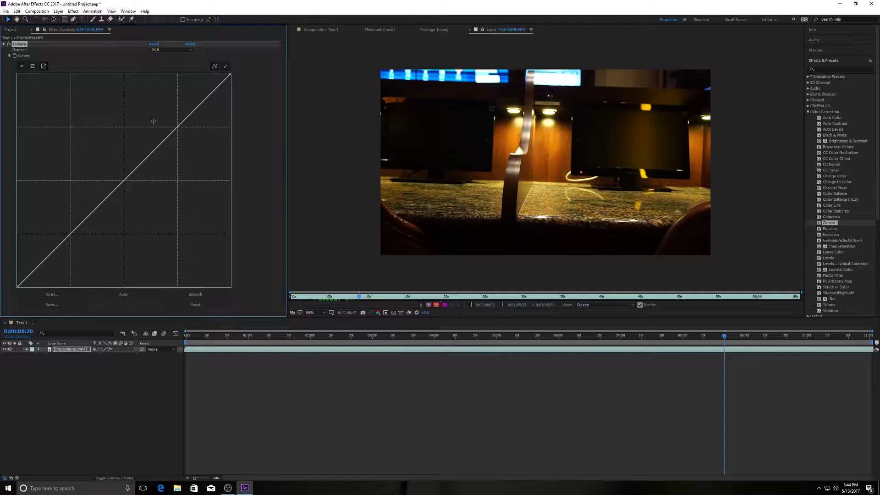
Step: Try an RGB curve with raised highlights, lowered shadows and a dip above the midtones, and reset it to a straight line
{"action": "left_click_drag", "start_coordinate": [173, 126], "coordinate": [188, 110]}
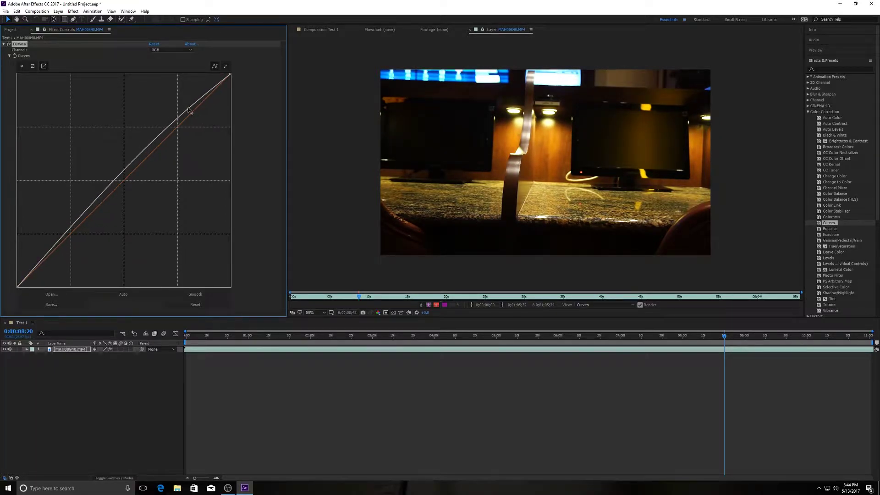
{"action": "mouse_move", "coordinate": [123, 172]}
{"action": "left_mouse_down"}
{"action": "mouse_move", "coordinate": [128, 183]}
{"action": "mouse_move", "coordinate": [123, 178]}
{"action": "left_mouse_up"}
{"action": "left_click_drag", "start_coordinate": [53, 257], "coordinate": [46, 274]}
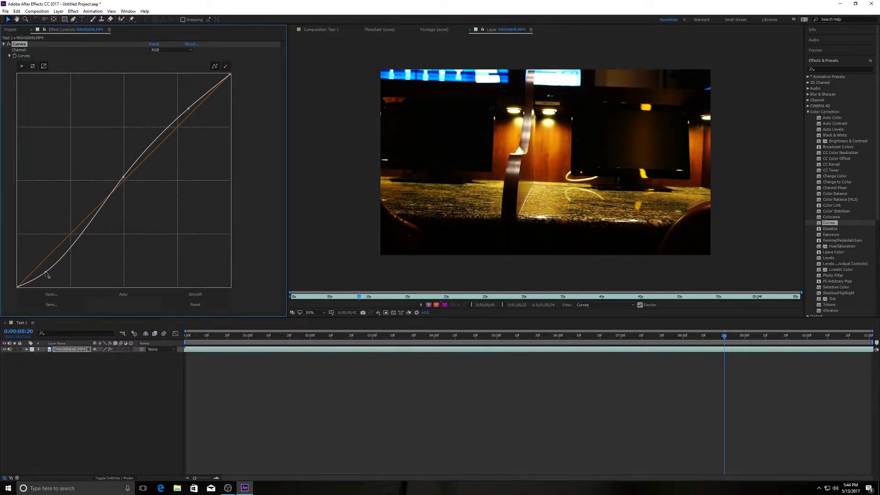
{"action": "mouse_move", "coordinate": [147, 155]}
{"action": "left_mouse_down"}
{"action": "mouse_move", "coordinate": [152, 57]}
{"action": "mouse_move", "coordinate": [154, 164]}
{"action": "left_mouse_up"}
{"action": "left_click", "coordinate": [136, 173]}
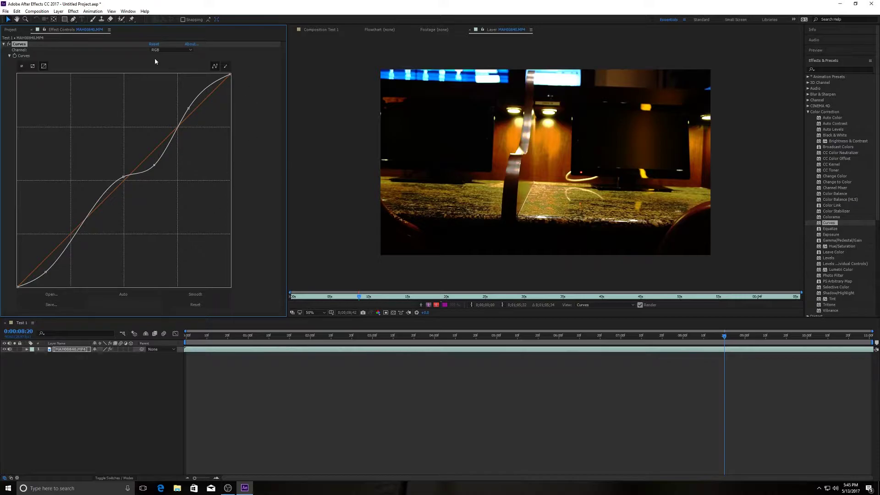
{"action": "left_click", "coordinate": [204, 304]}
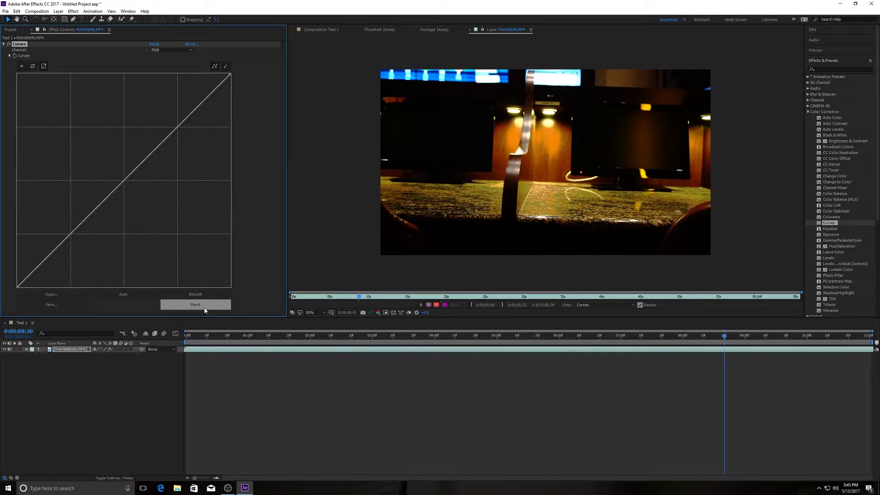
Step: Set the Curves channel to Red and raise the curve in the highlights and shadows, keeping the midtones near the diagonal
{"action": "left_click", "coordinate": [177, 51]}
{"action": "left_click", "coordinate": [178, 69]}
{"action": "left_click", "coordinate": [177, 51]}
{"action": "left_click", "coordinate": [175, 66]}
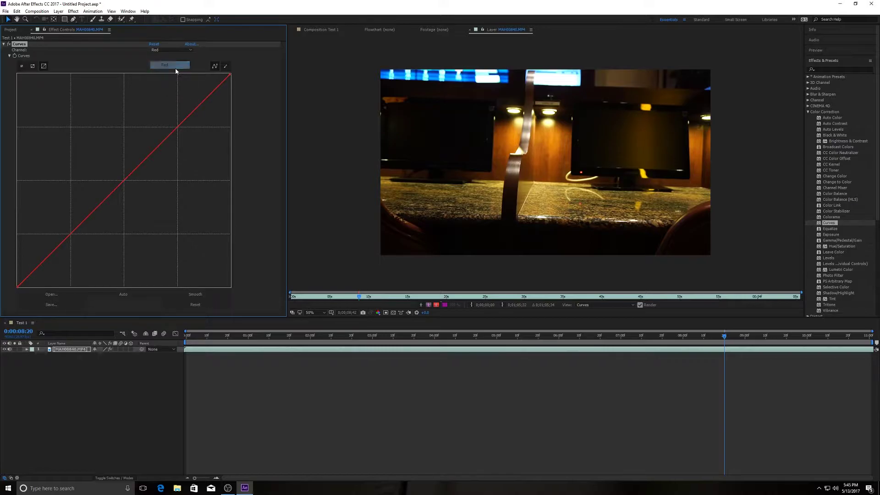
{"action": "left_click_drag", "start_coordinate": [189, 119], "coordinate": [202, 103]}
{"action": "mouse_move", "coordinate": [202, 103]}
{"action": "left_mouse_down"}
{"action": "mouse_move", "coordinate": [210, 114]}
{"action": "mouse_move", "coordinate": [198, 102]}
{"action": "left_mouse_up"}
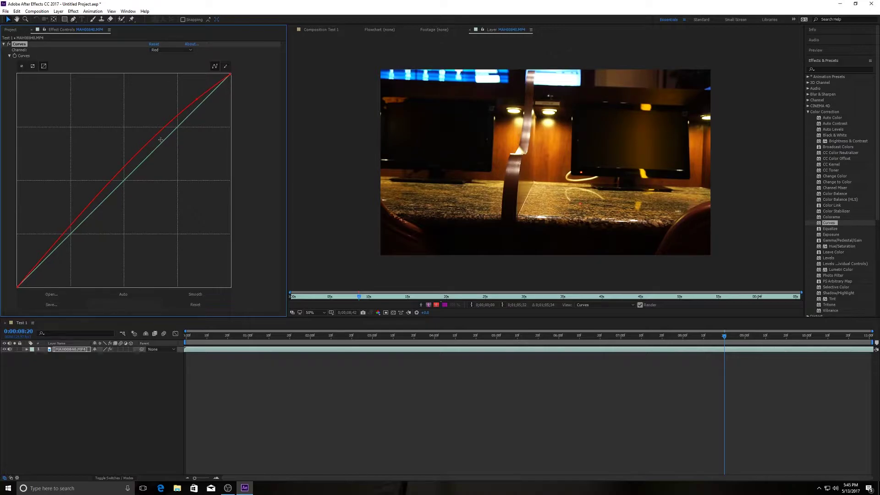
{"action": "mouse_move", "coordinate": [120, 166]}
{"action": "left_mouse_down"}
{"action": "mouse_move", "coordinate": [133, 181]}
{"action": "mouse_move", "coordinate": [127, 173]}
{"action": "left_mouse_up"}
{"action": "mouse_move", "coordinate": [49, 252]}
{"action": "left_mouse_down"}
{"action": "mouse_move", "coordinate": [29, 232]}
{"action": "mouse_move", "coordinate": [30, 245]}
{"action": "mouse_move", "coordinate": [48, 258]}
{"action": "mouse_move", "coordinate": [41, 251]}
{"action": "left_mouse_up"}
Step: Set the Curves channel to Green and add highlight, midtone and shadow points, lowering the midtones slightly and keeping the ends near the diagonal
{"action": "left_click", "coordinate": [158, 52]}
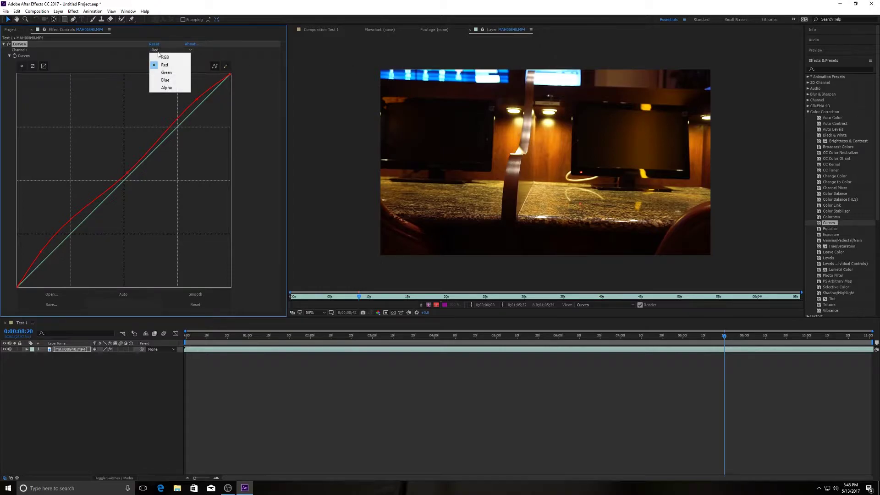
{"action": "left_click", "coordinate": [166, 73]}
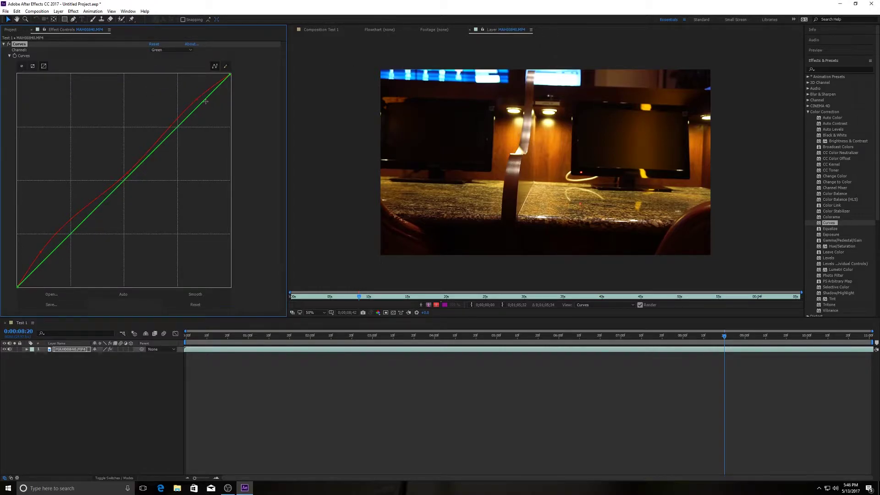
{"action": "left_click_drag", "start_coordinate": [206, 102], "coordinate": [201, 104]}
{"action": "left_click_drag", "start_coordinate": [140, 171], "coordinate": [140, 171]}
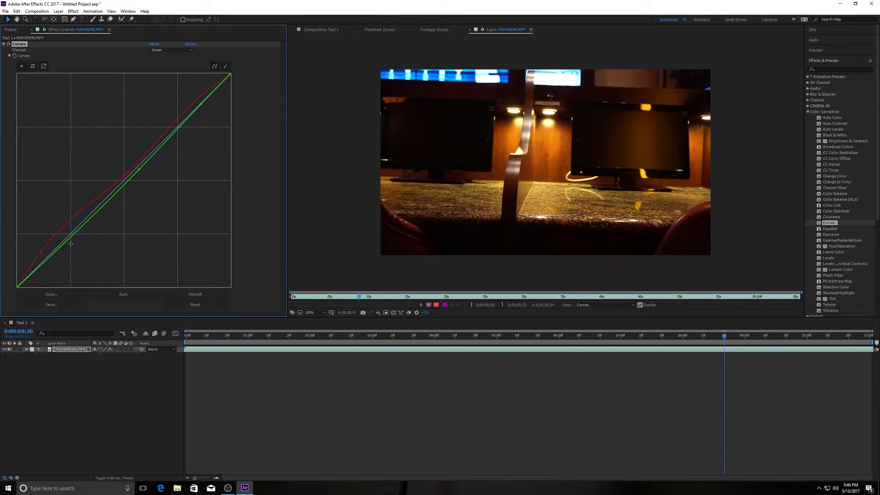
{"action": "mouse_move", "coordinate": [67, 244]}
{"action": "left_mouse_down"}
{"action": "mouse_move", "coordinate": [73, 260]}
{"action": "mouse_move", "coordinate": [60, 245]}
{"action": "left_mouse_up"}
Step: Set the Curves channel to Blue and shape it with highlight, midtone and shadow points, pulling the midtones slightly below the diagonal
{"action": "left_click", "coordinate": [172, 49]}
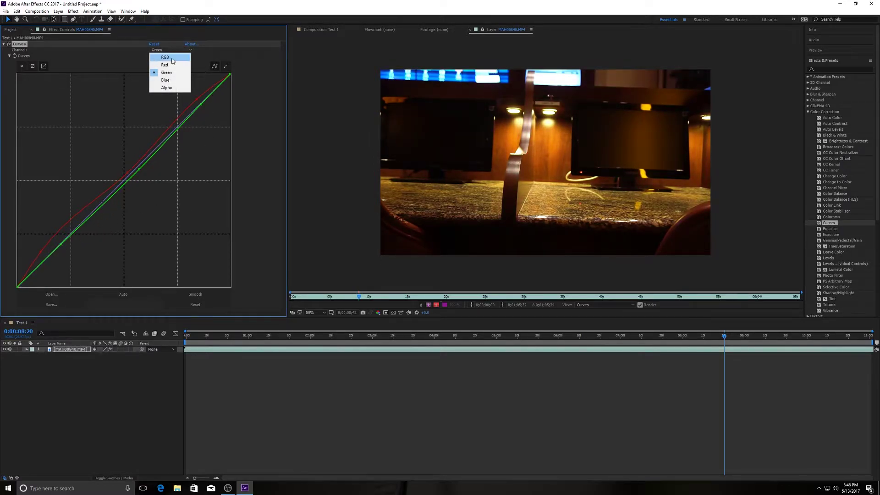
{"action": "left_click", "coordinate": [167, 82]}
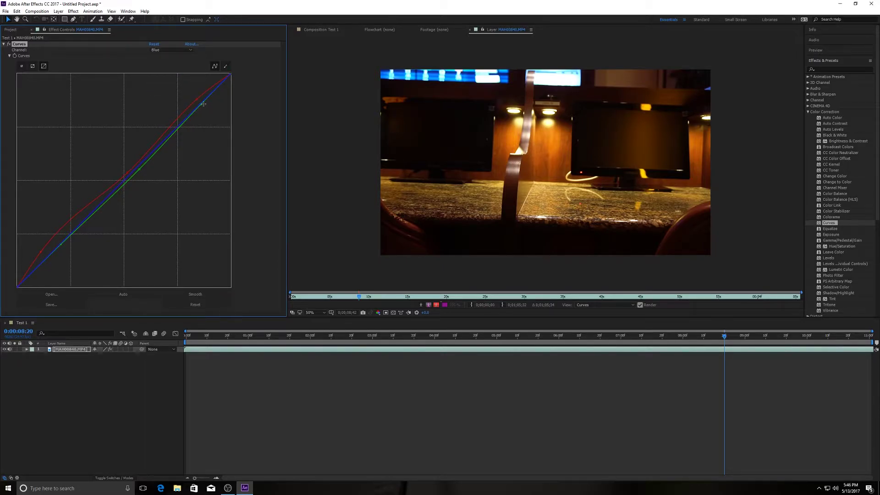
{"action": "mouse_move", "coordinate": [203, 103]}
{"action": "left_mouse_down"}
{"action": "mouse_move", "coordinate": [216, 118]}
{"action": "mouse_move", "coordinate": [197, 94]}
{"action": "mouse_move", "coordinate": [208, 108]}
{"action": "mouse_move", "coordinate": [202, 104]}
{"action": "left_mouse_up"}
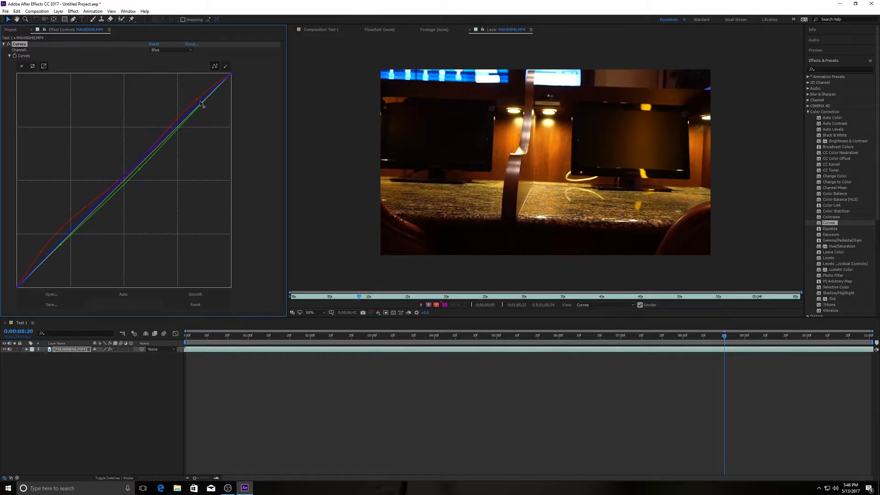
{"action": "left_click_drag", "start_coordinate": [130, 165], "coordinate": [135, 175]}
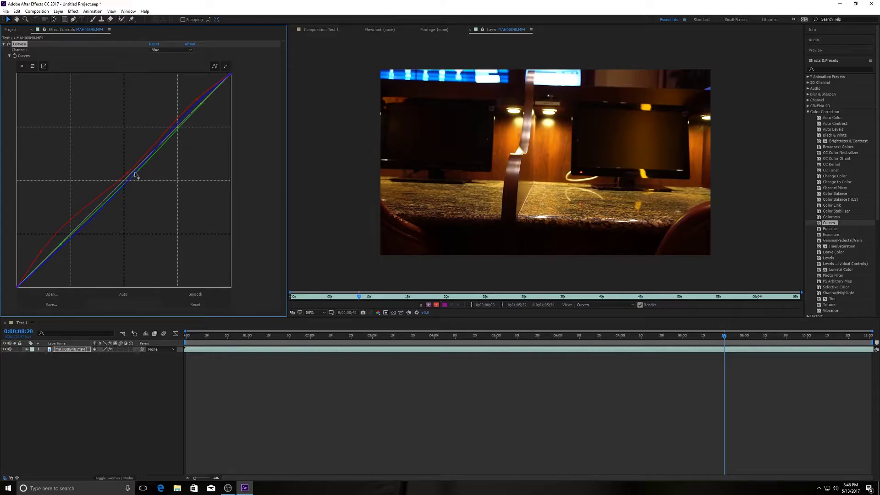
{"action": "mouse_move", "coordinate": [59, 253]}
{"action": "left_mouse_down"}
{"action": "mouse_move", "coordinate": [65, 261]}
{"action": "mouse_move", "coordinate": [54, 251]}
{"action": "left_mouse_up"}
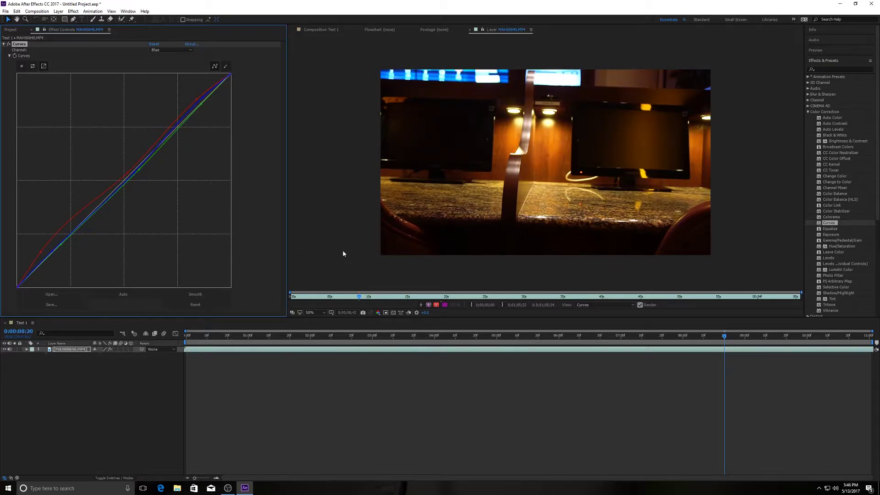
Step: At time 0:00:10:14, apply the Change Color effect to the MAH00840.MP4 footage and collapse the Color Correction effects category
{"action": "left_click_drag", "start_coordinate": [655, 337], "coordinate": [837, 362]}
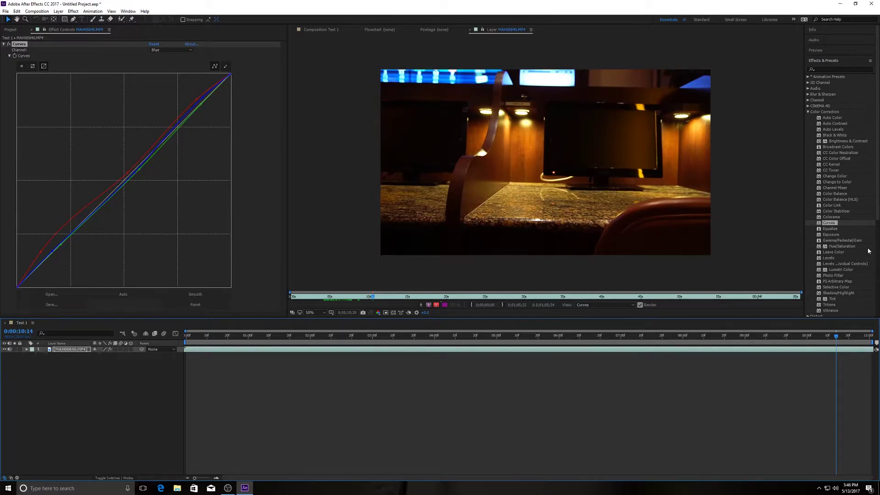
{"action": "scroll", "coordinate": [868, 249], "scroll_direction": "down", "scroll_amount": 2}
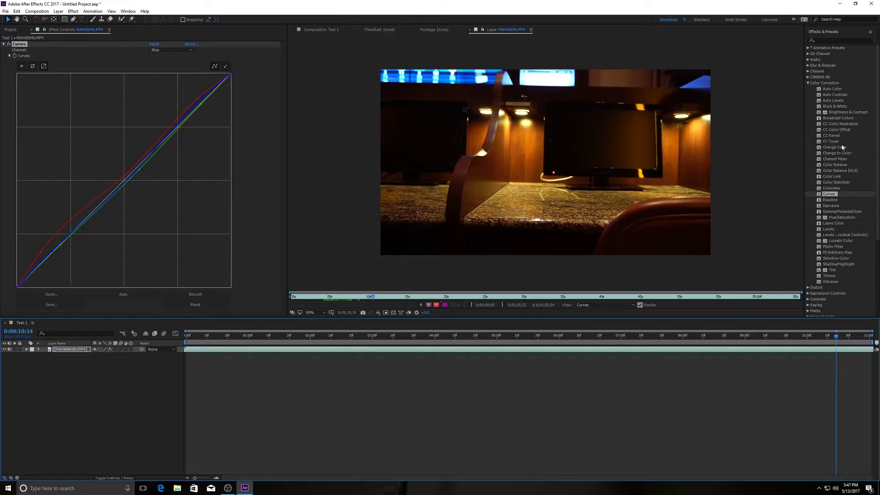
{"action": "left_click_drag", "start_coordinate": [843, 147], "coordinate": [631, 169]}
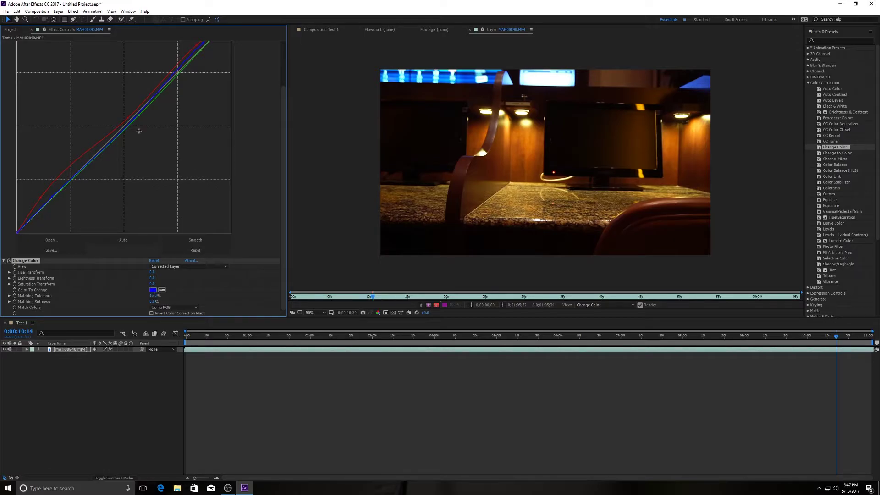
{"action": "scroll", "coordinate": [153, 182], "scroll_direction": "up", "scroll_amount": 3}
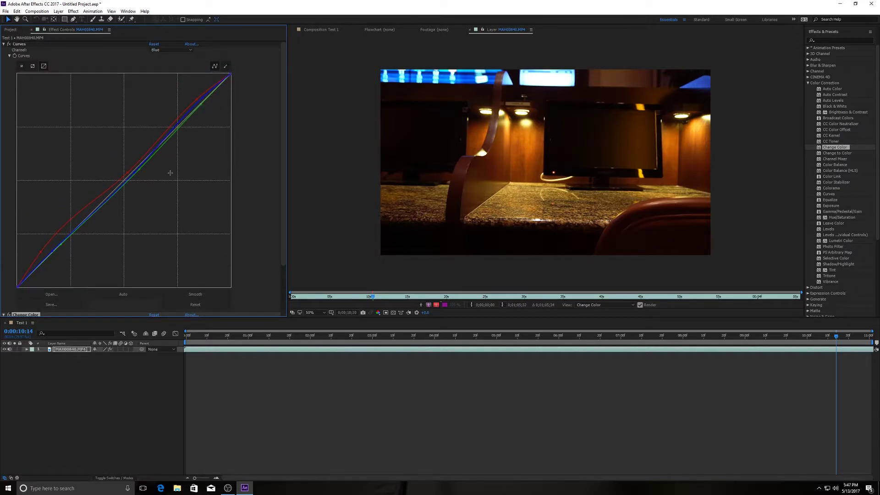
{"action": "scroll", "coordinate": [150, 250], "scroll_direction": "down", "scroll_amount": 3}
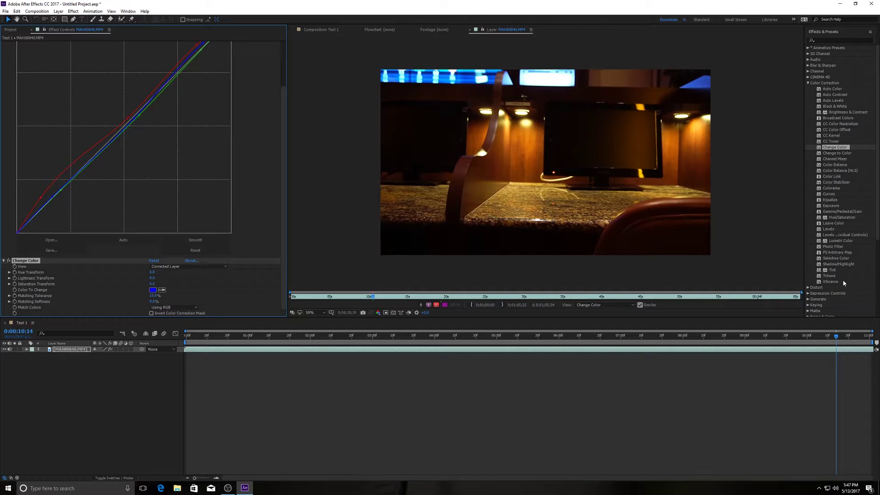
{"action": "left_click", "coordinate": [808, 84]}
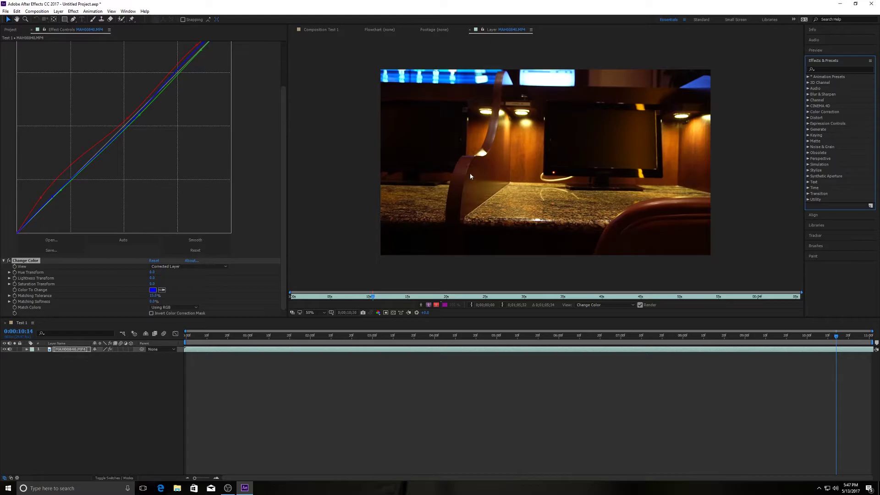
Step: Examine the project's export options, including Adobe Premiere Pro Project, and leave them without exporting
{"action": "left_click", "coordinate": [5, 12]}
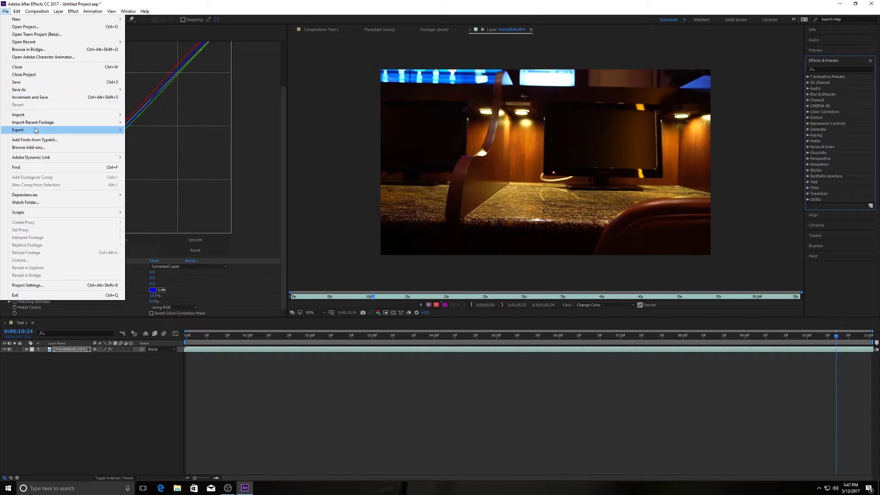
{"action": "mouse_move", "coordinate": [34, 131]}
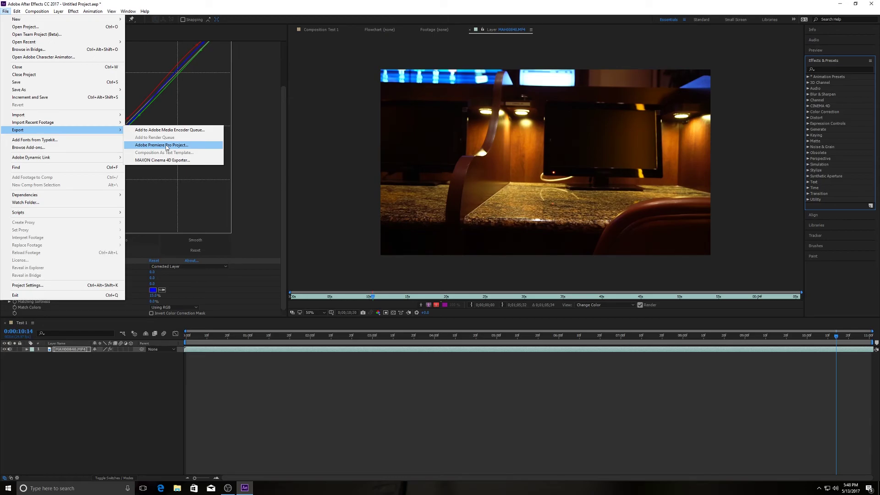
{"action": "left_click", "coordinate": [252, 92]}
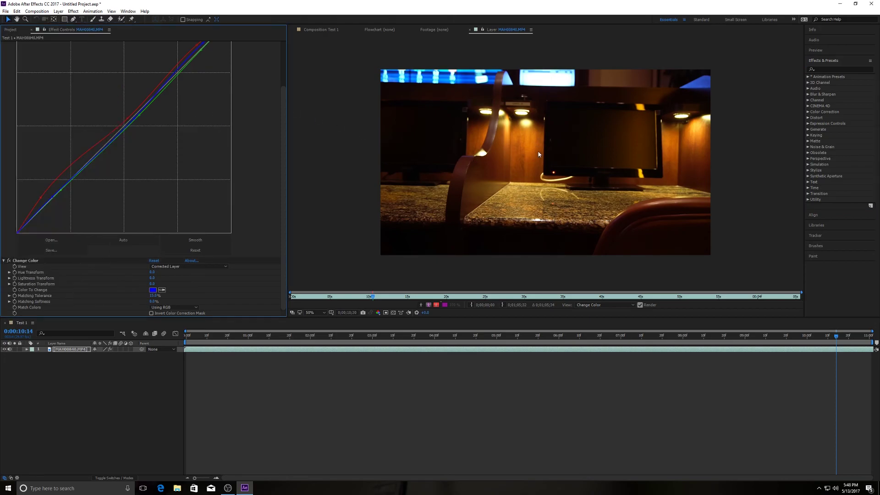